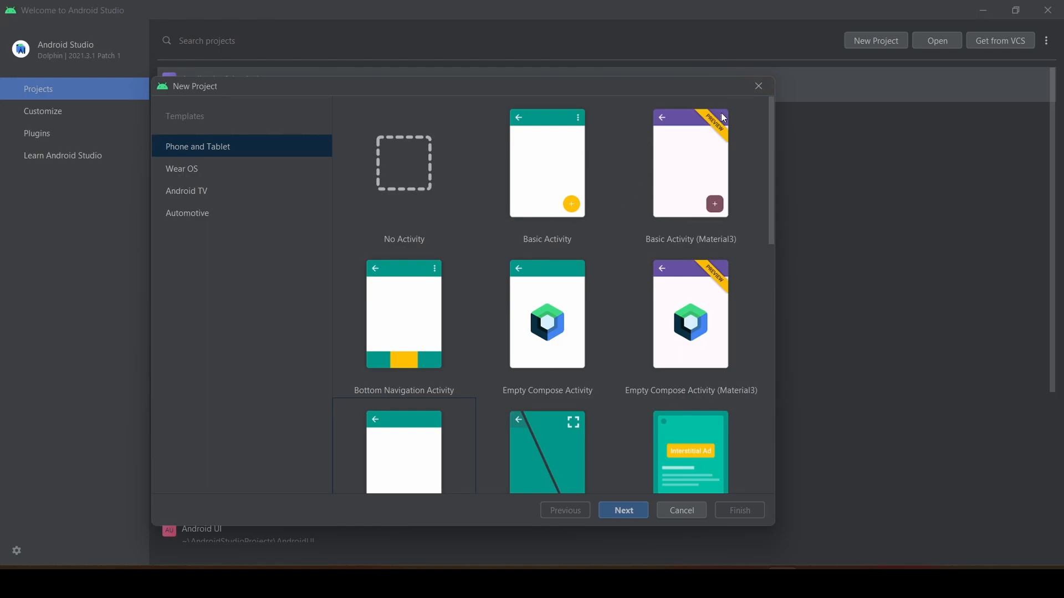
Dismiss the open New Project wizard and check for Android Studio updates, viewing the resulting notification.
left_click(759, 89)
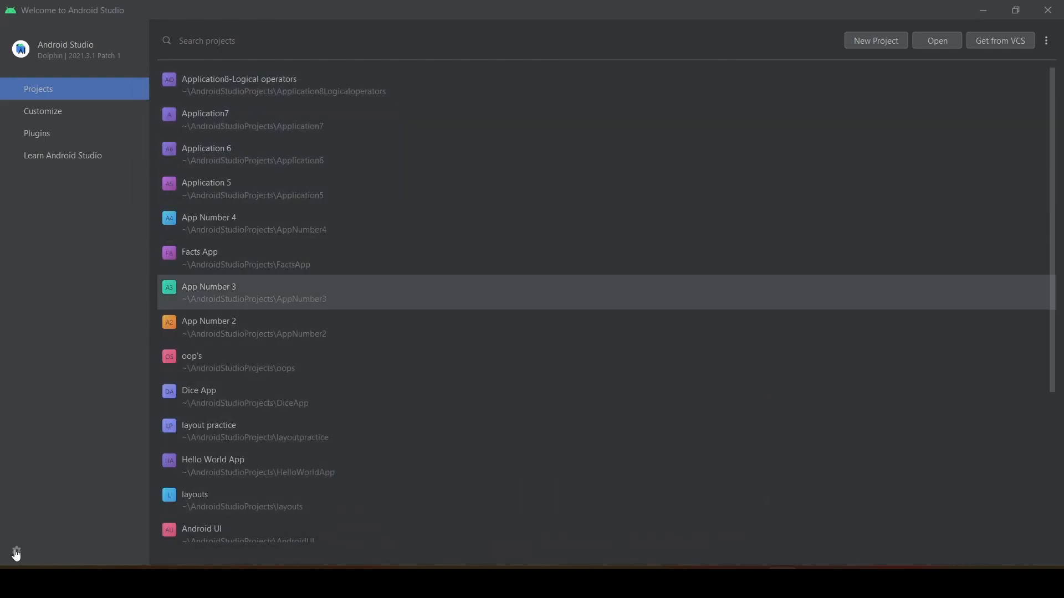
left_click(17, 552)
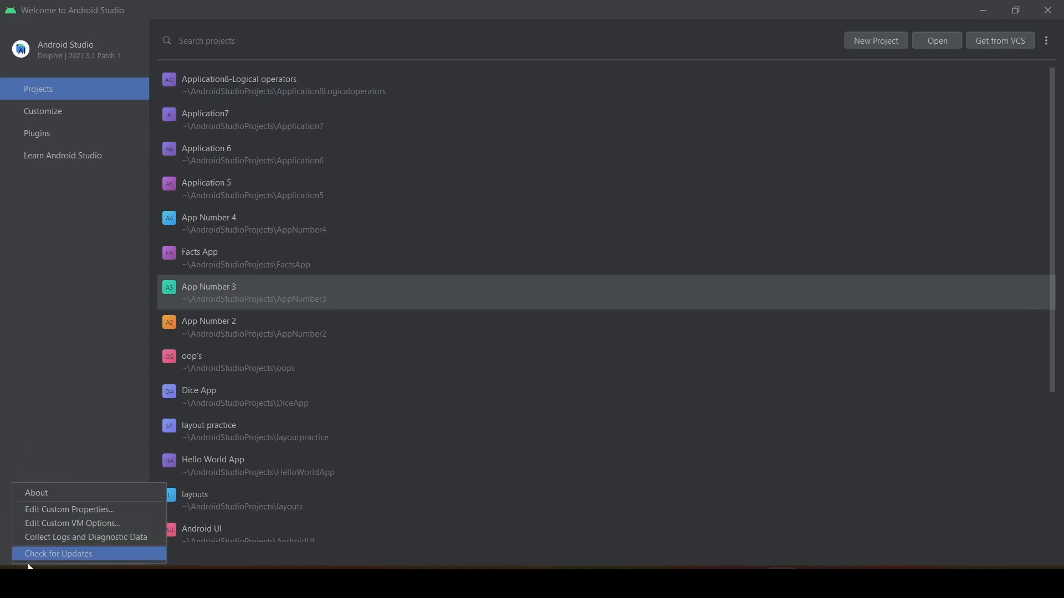
left_click(79, 558)
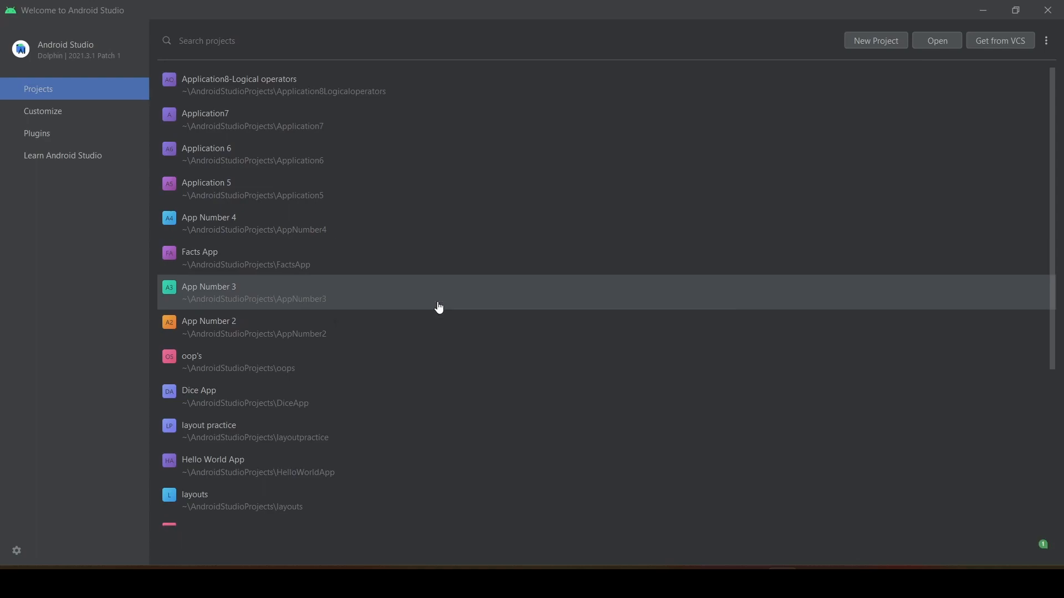
left_click(1043, 548)
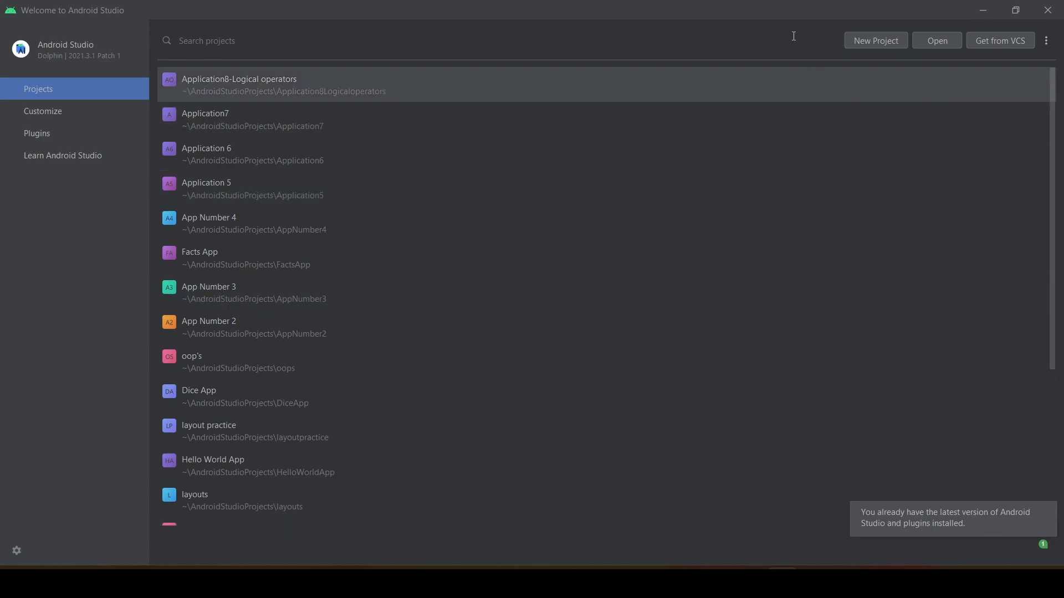
Start a new project from the Empty Activity template for Phone and Tablet and continue to its configuration.
left_click(871, 42)
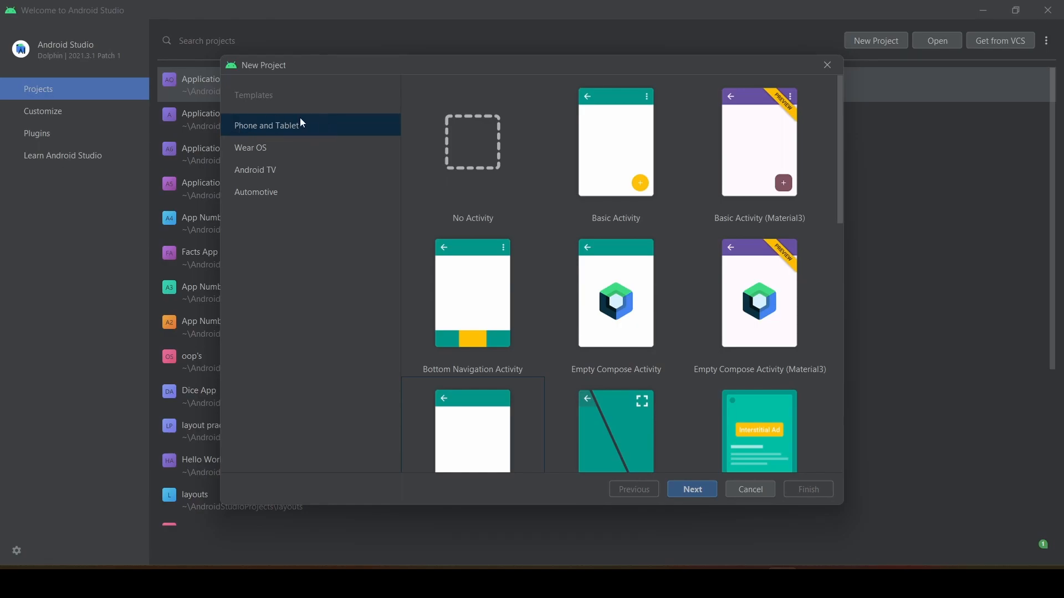
scroll(556, 254, "down", 3)
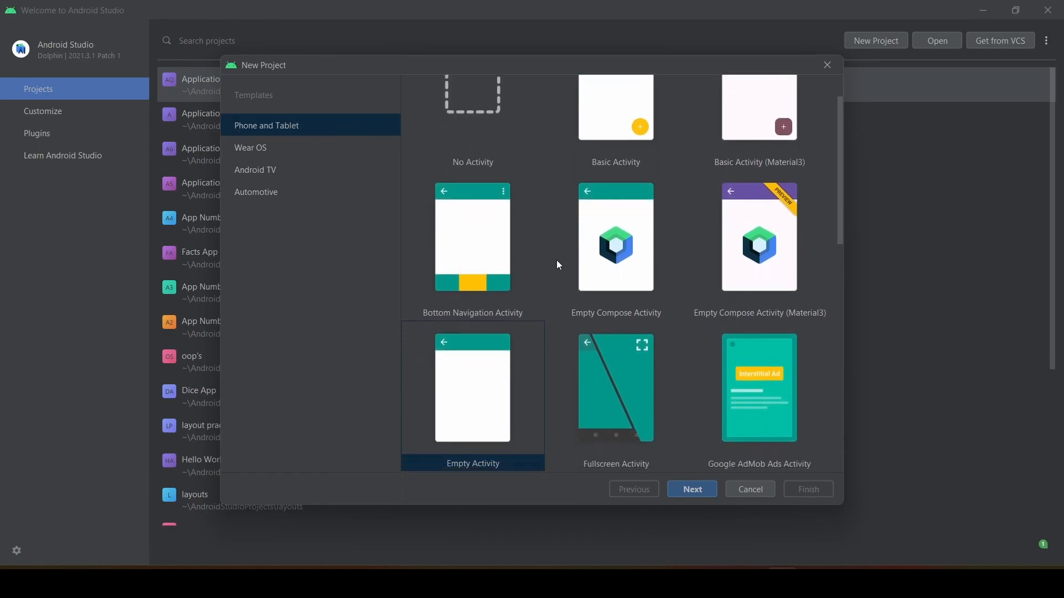
scroll(556, 265, "down", 1)
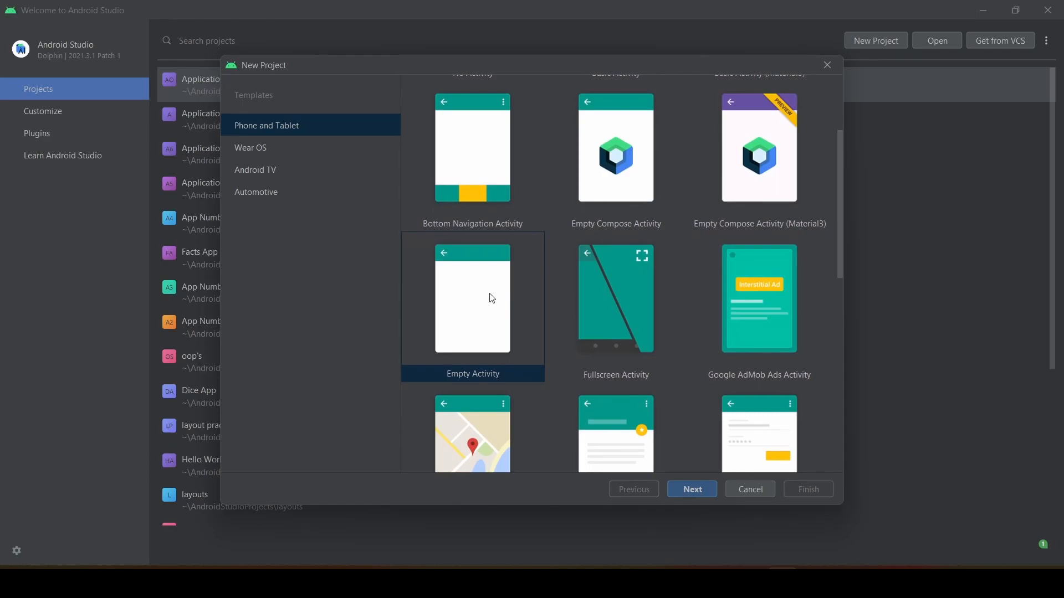
left_click(474, 318)
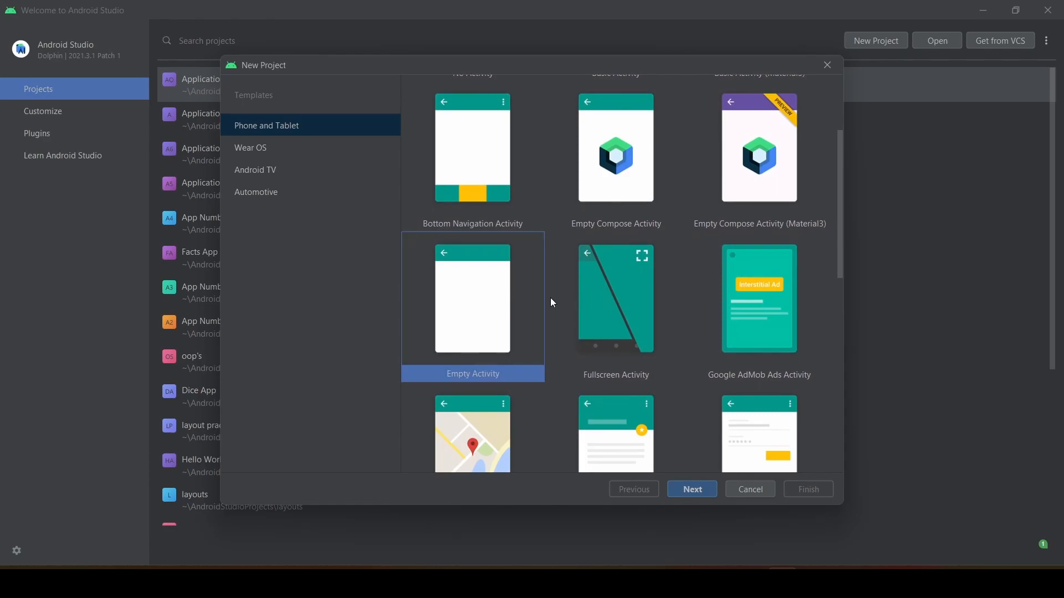
scroll(552, 303, "up", 6)
scroll(552, 302, "down", 9)
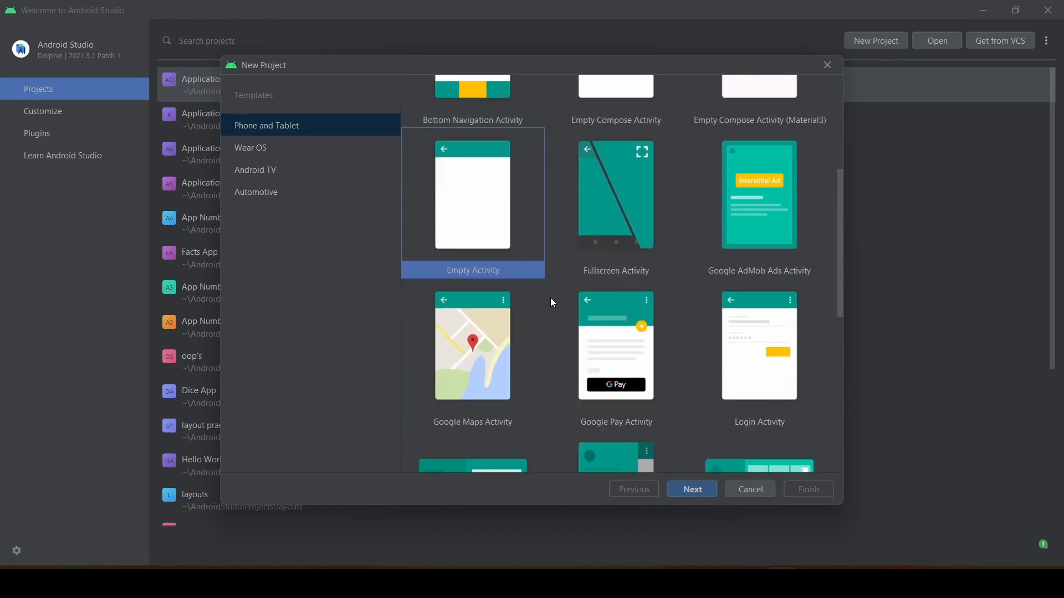
scroll(553, 303, "down", 3)
scroll(552, 302, "up", 3)
scroll(551, 299, "up", 1)
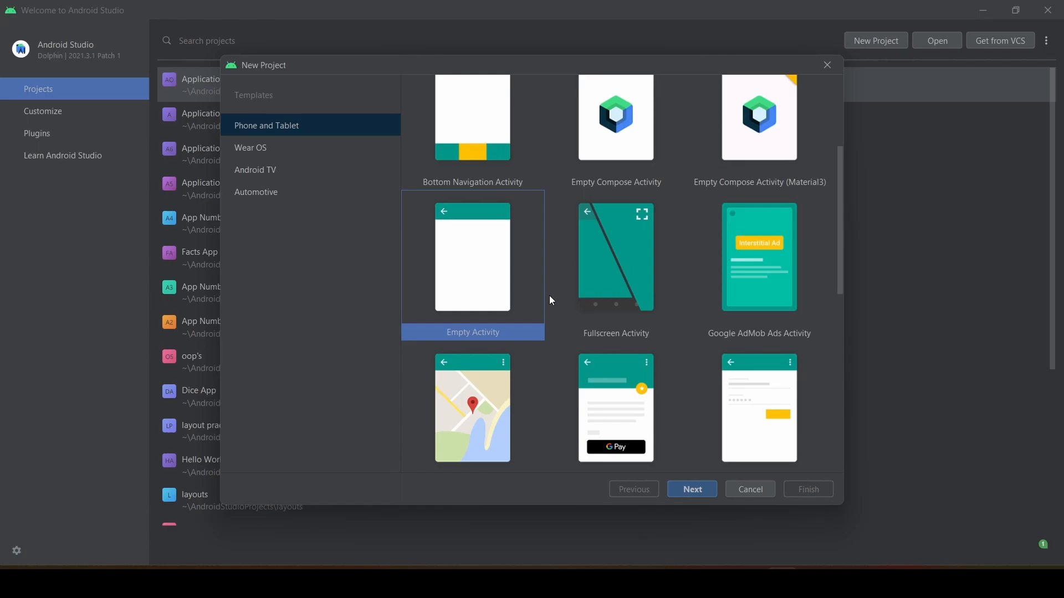
scroll(552, 301, "up", 3)
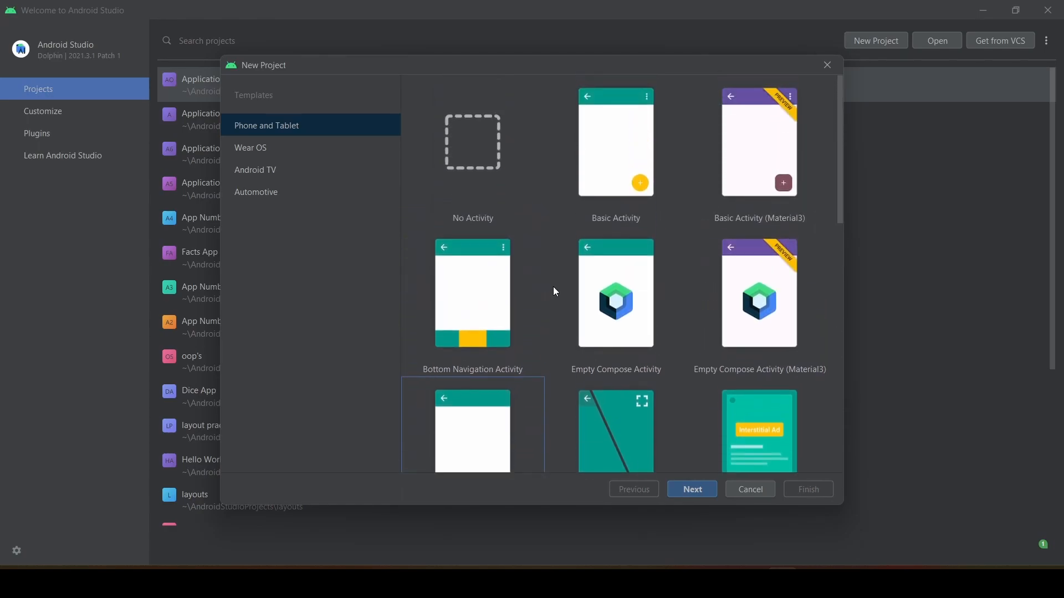
scroll(555, 291, "down", 2)
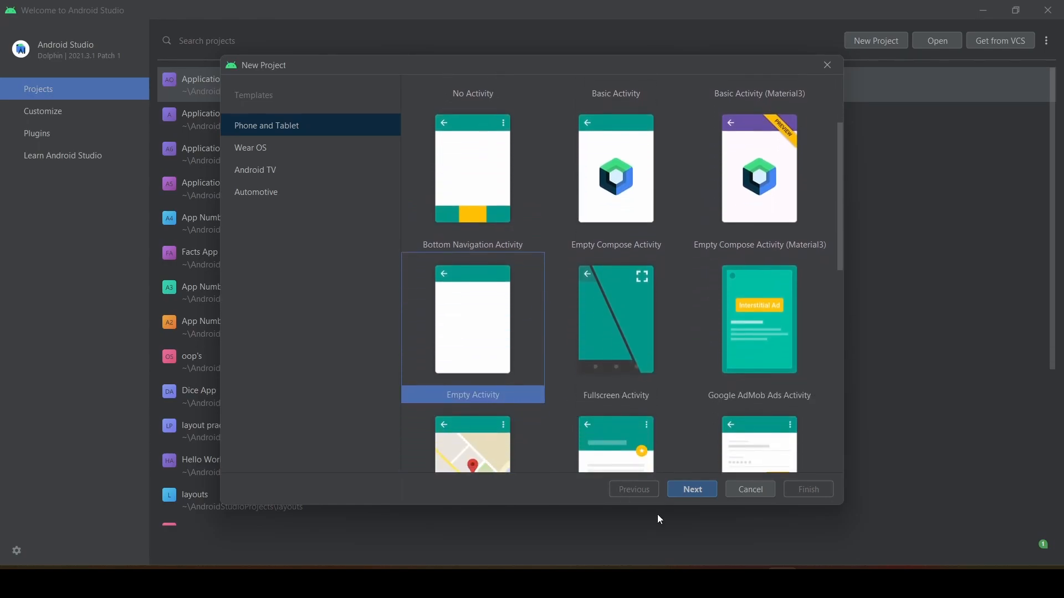
left_click(688, 493)
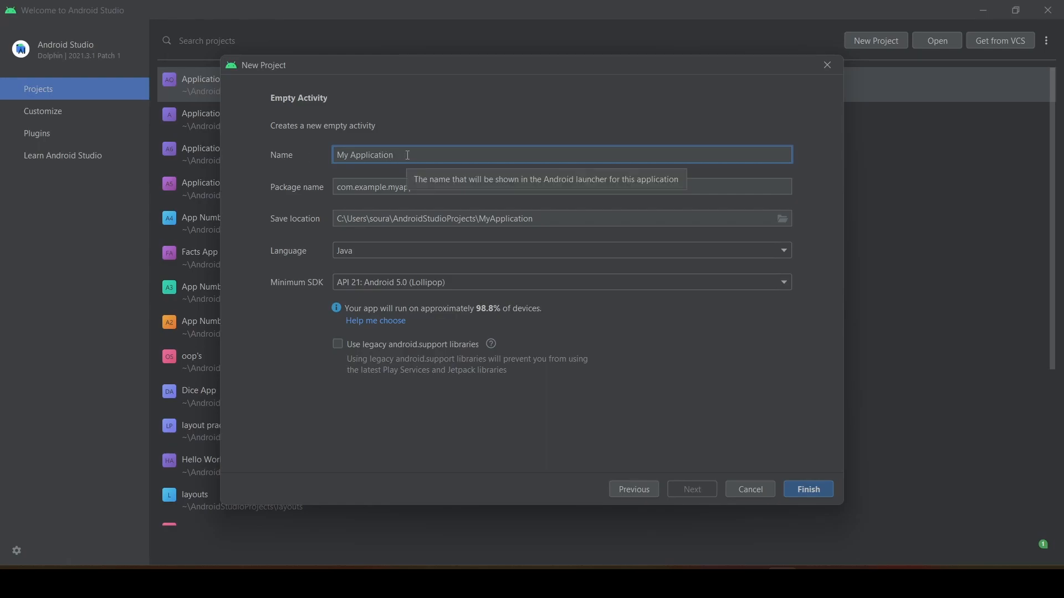
Name the new project Hello World, keeping the package name derived from it.
key("ctrl+a")
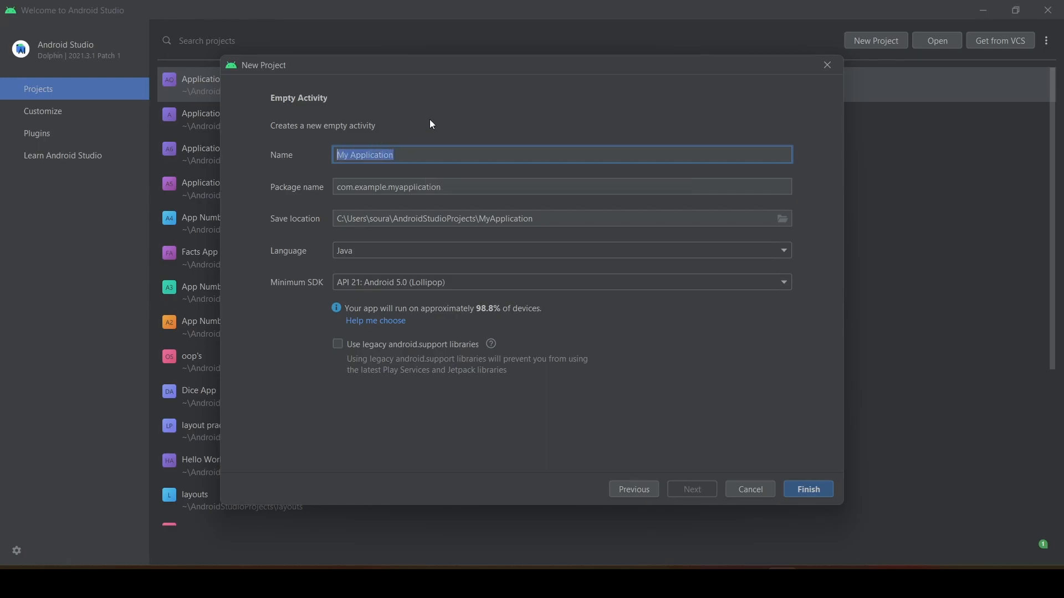
key("BackSpace")
type("H")
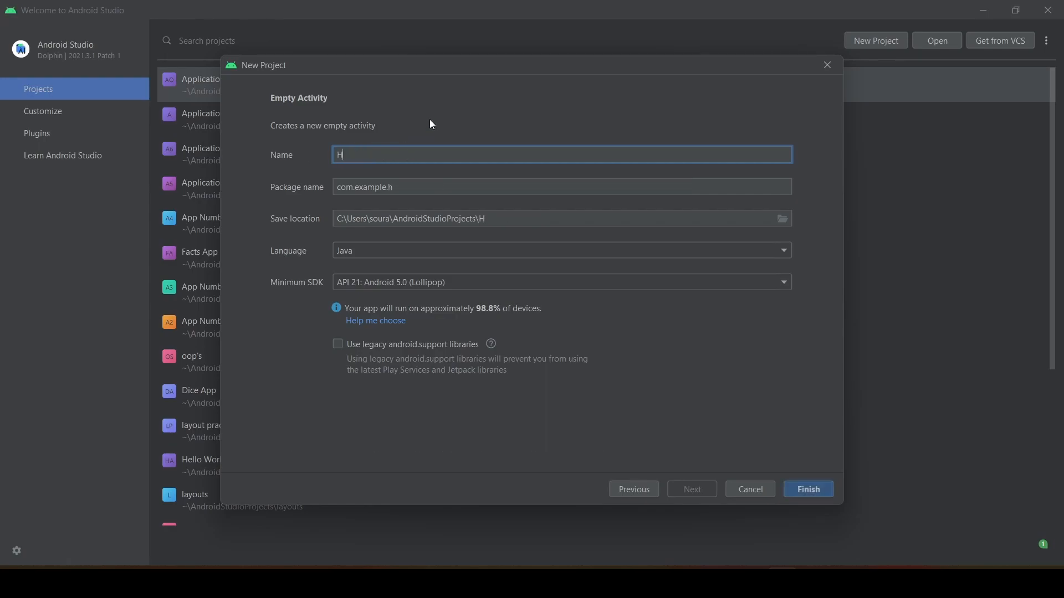
type("ello World")
left_click(438, 189)
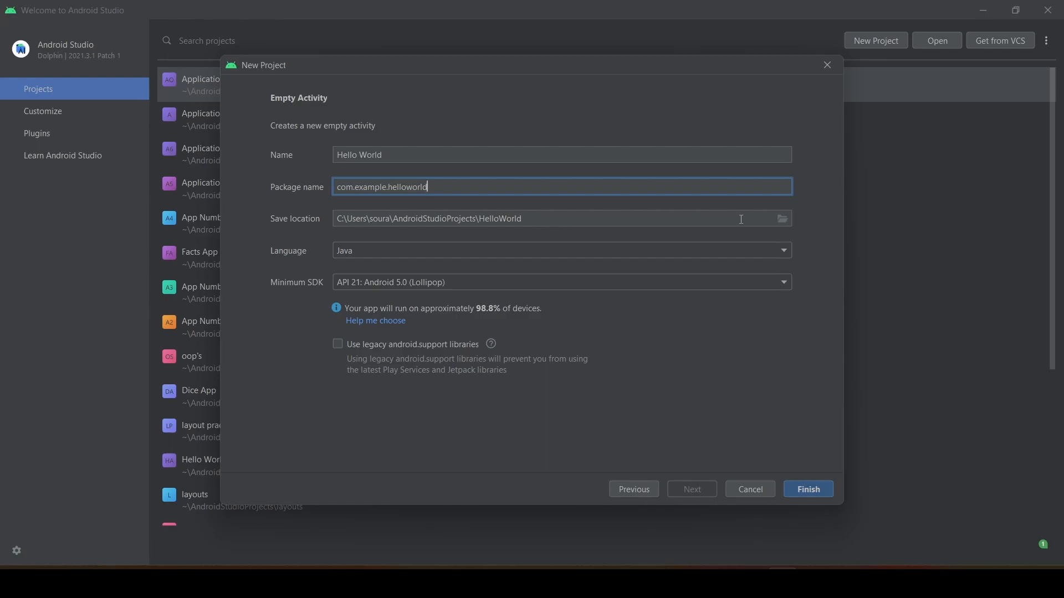
Create a new folder named video inside AndroidStudioProjects while choosing the project's save location.
left_click(781, 220)
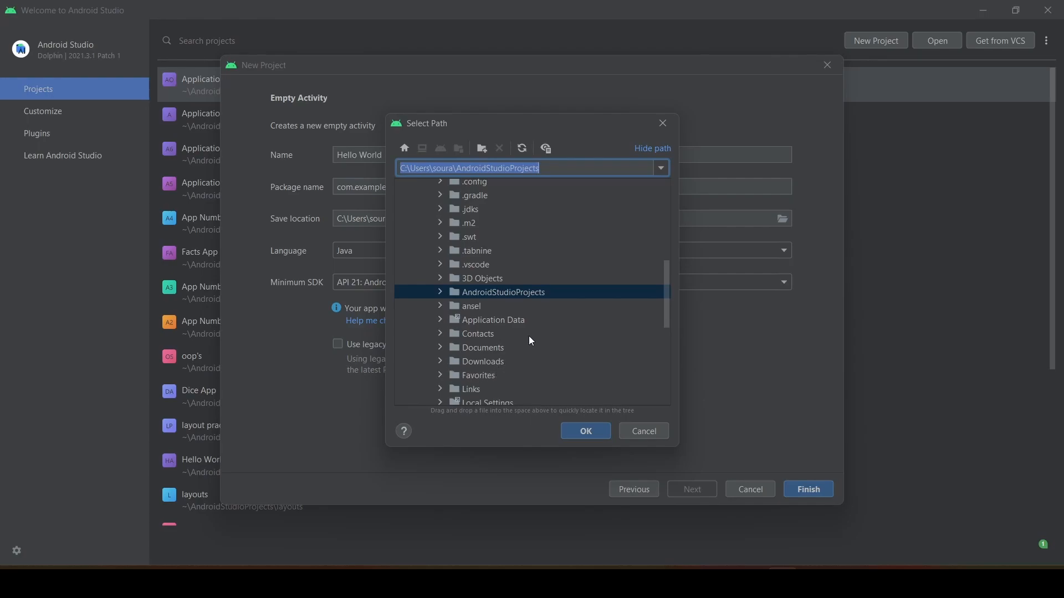
left_click(487, 147)
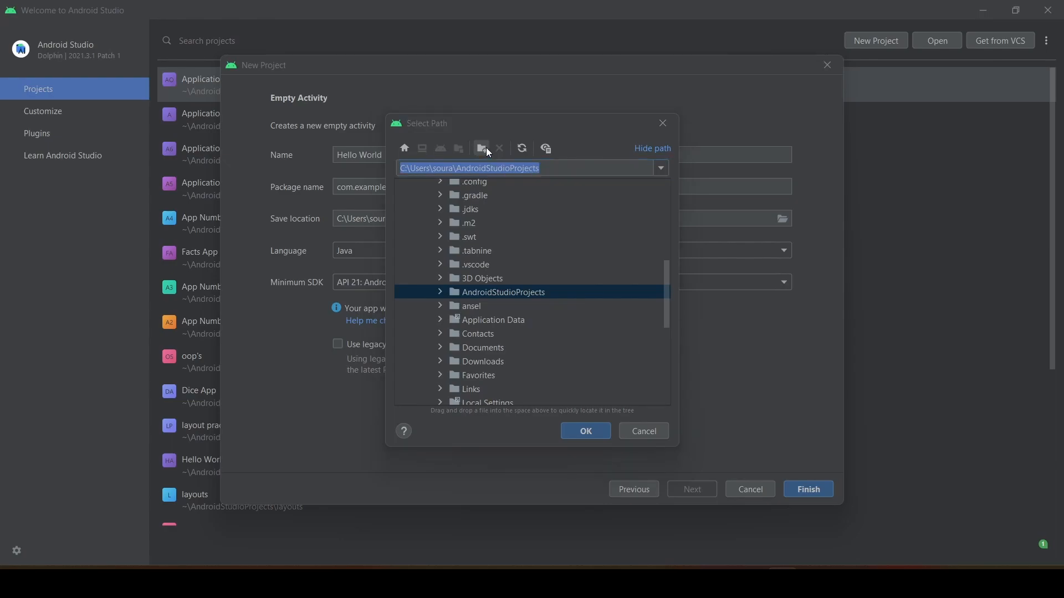
left_click(441, 292)
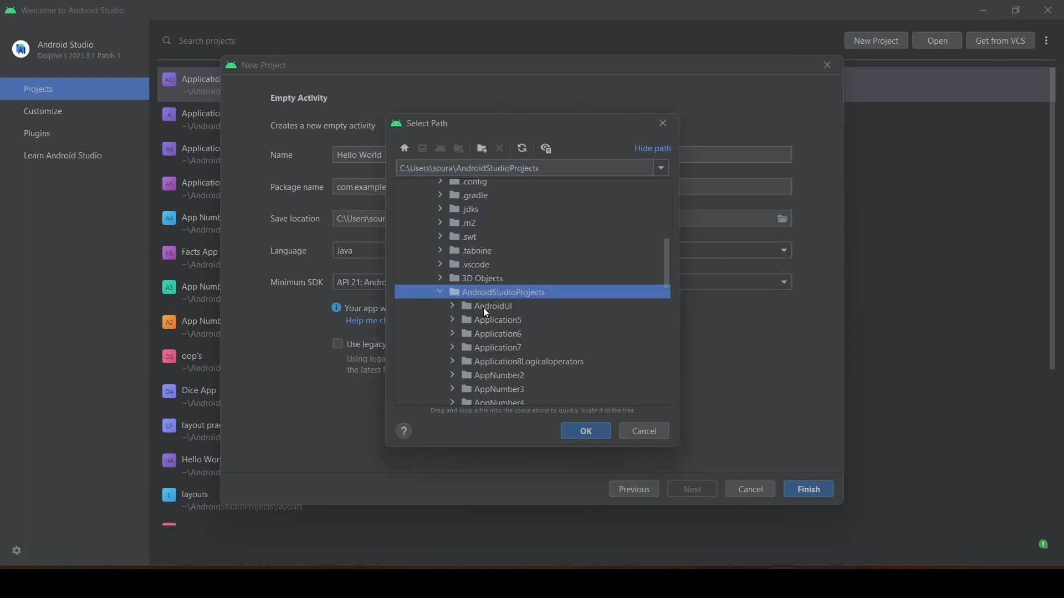
left_click(482, 148)
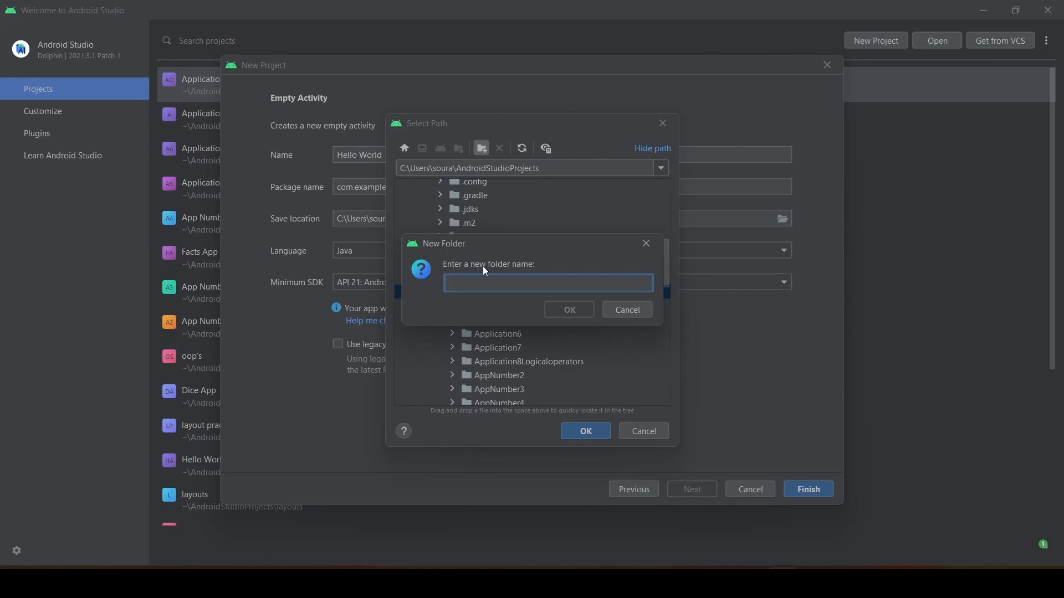
type("video")
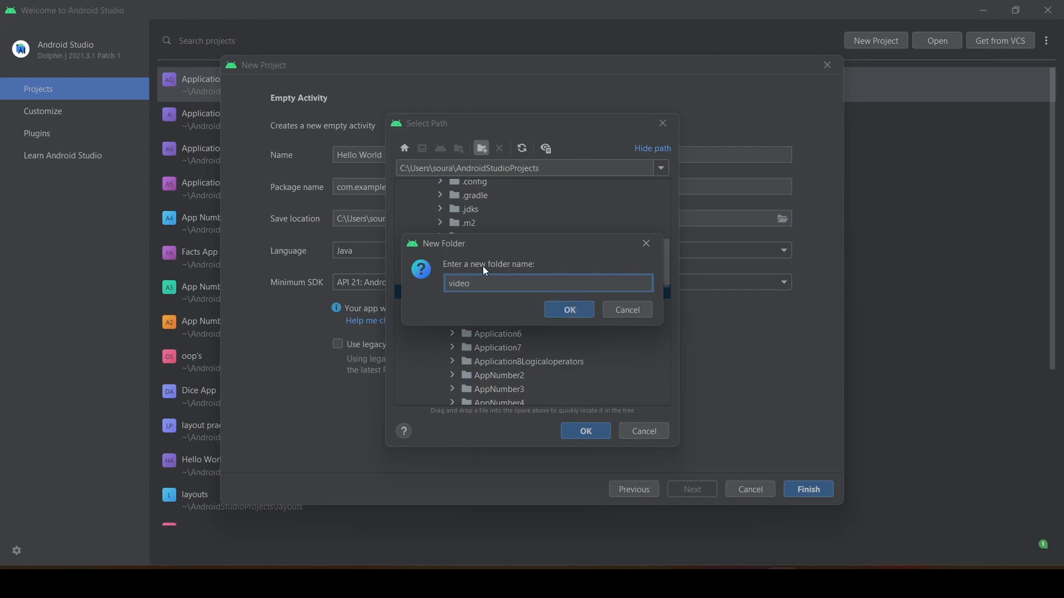
left_click(556, 309)
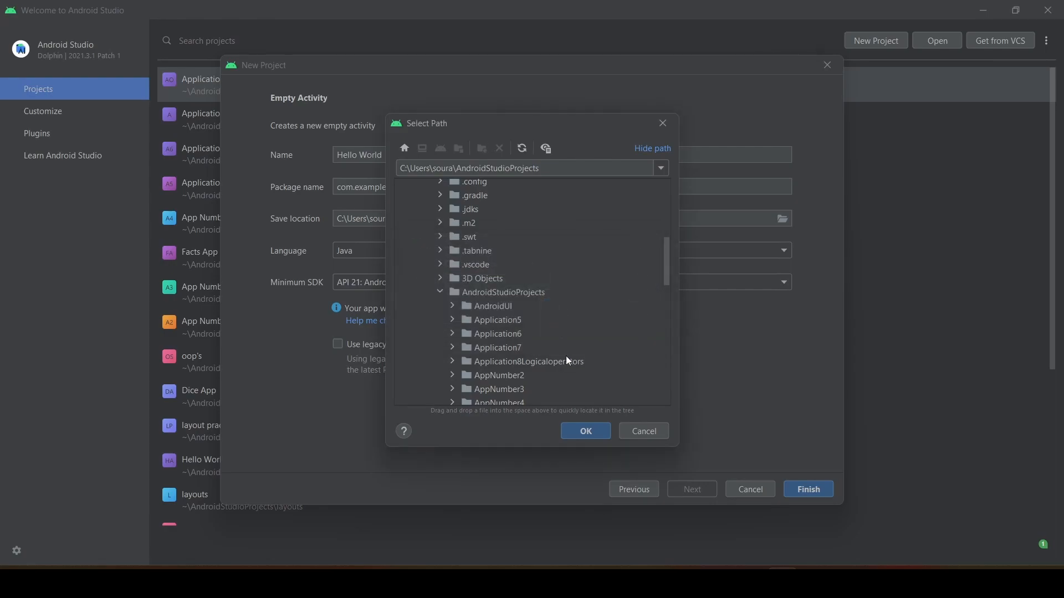
left_click(577, 433)
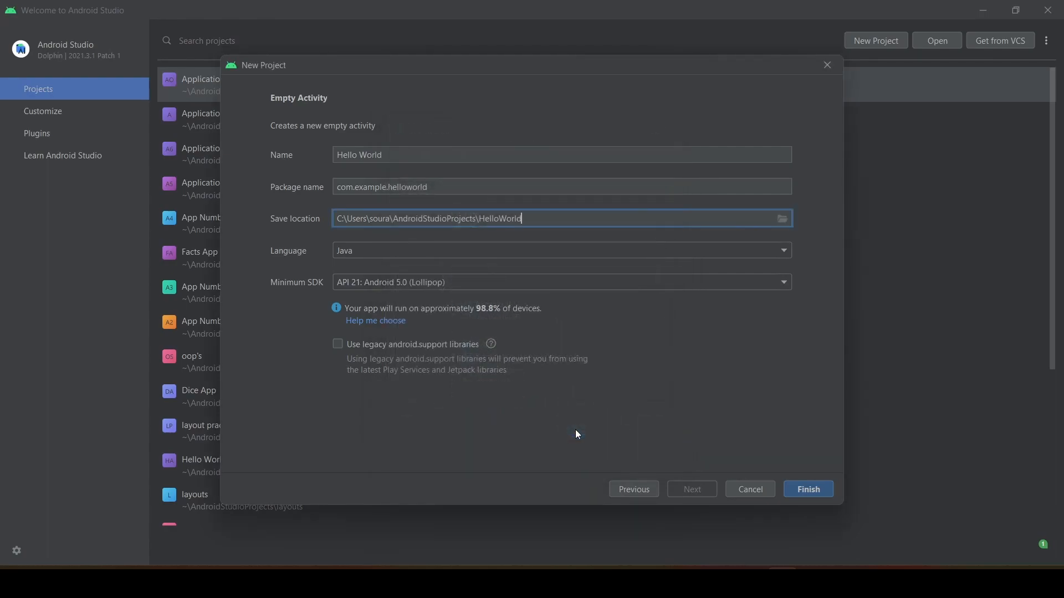
Set the project's save location to the video folder inside AndroidStudioProjects.
left_click(782, 219)
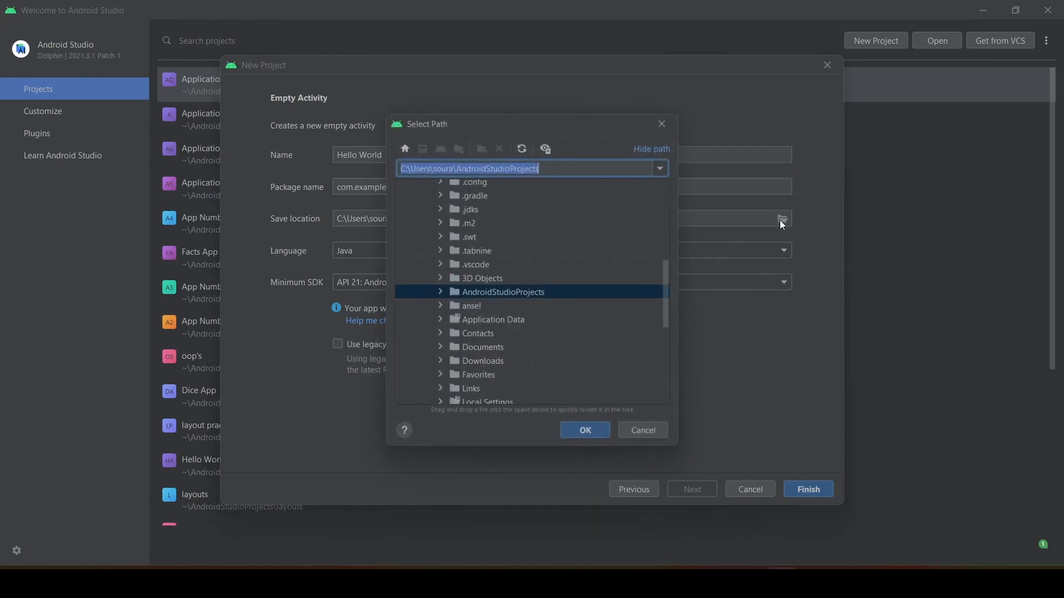
left_click(439, 294)
scroll(518, 327, "down", 6)
scroll(512, 347, "down", 2)
left_click(483, 378)
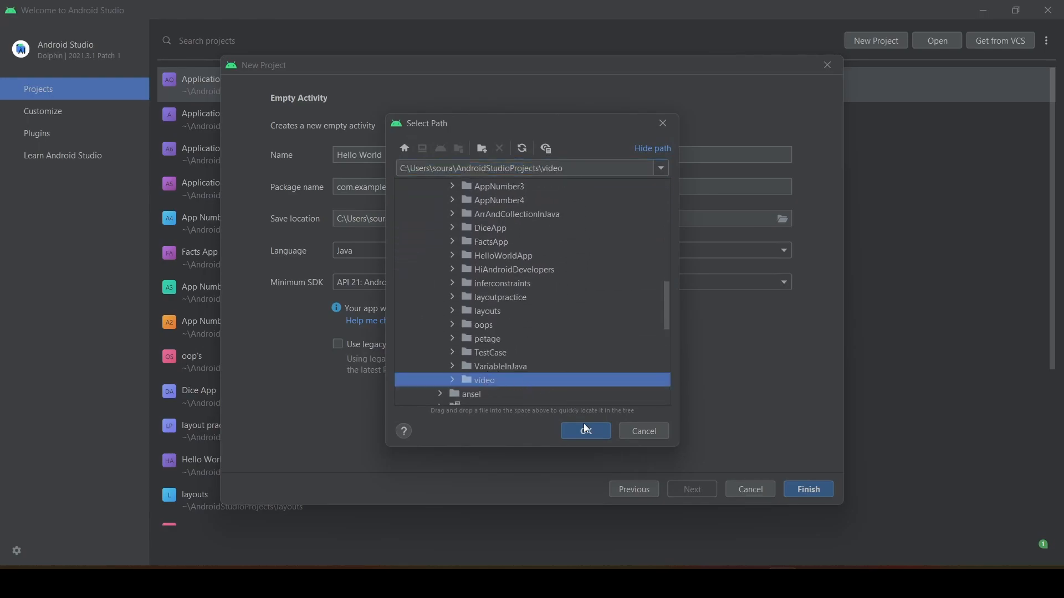
left_click(589, 436)
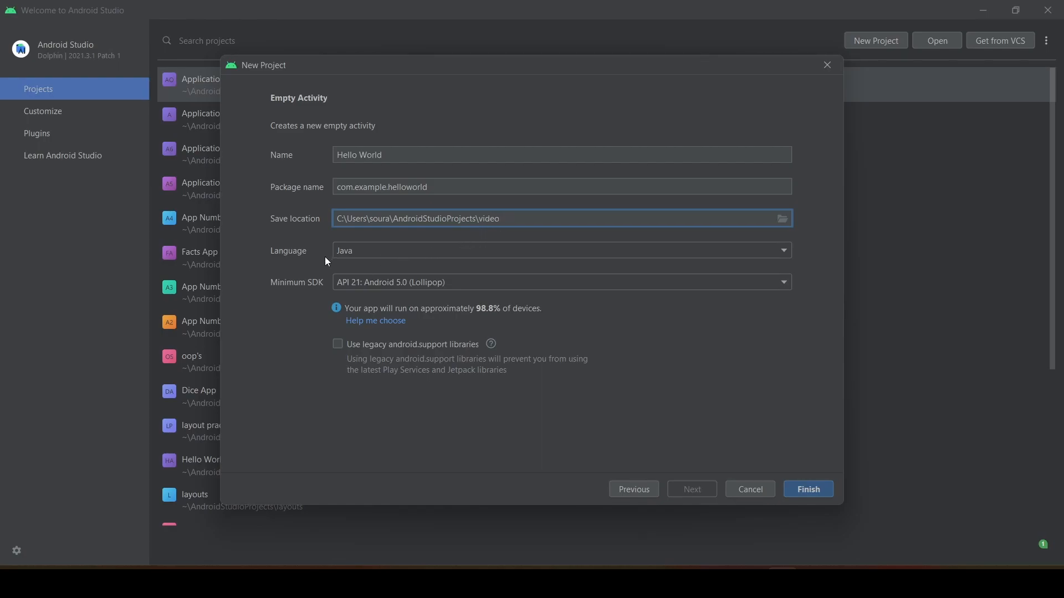
Choose Java as the project language and create the project with minimum SDK API 21: Android 5.0 (Lollipop).
left_click(786, 251)
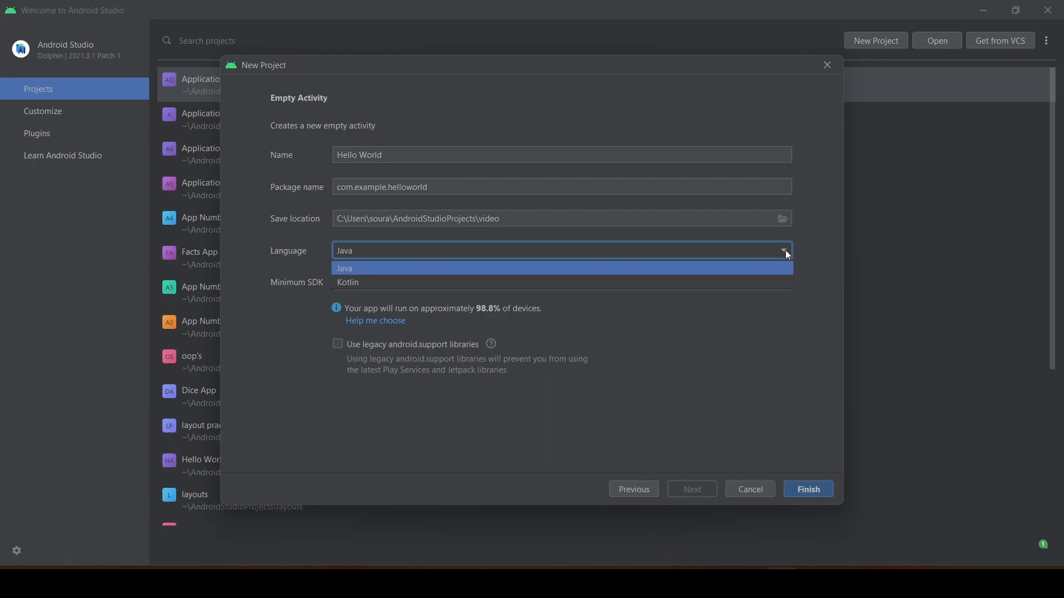
left_click(430, 270)
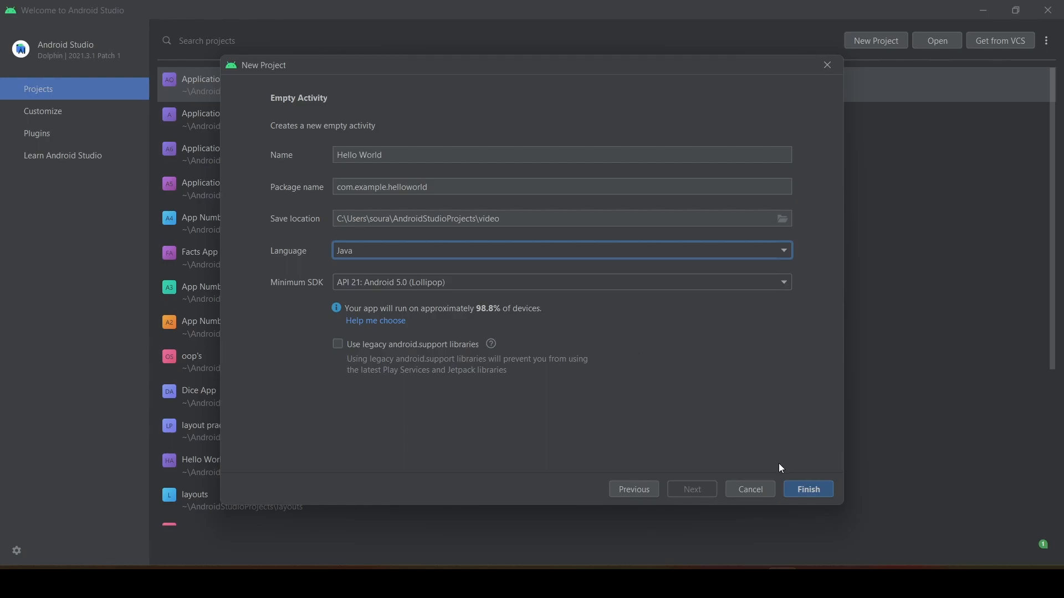
left_click(807, 491)
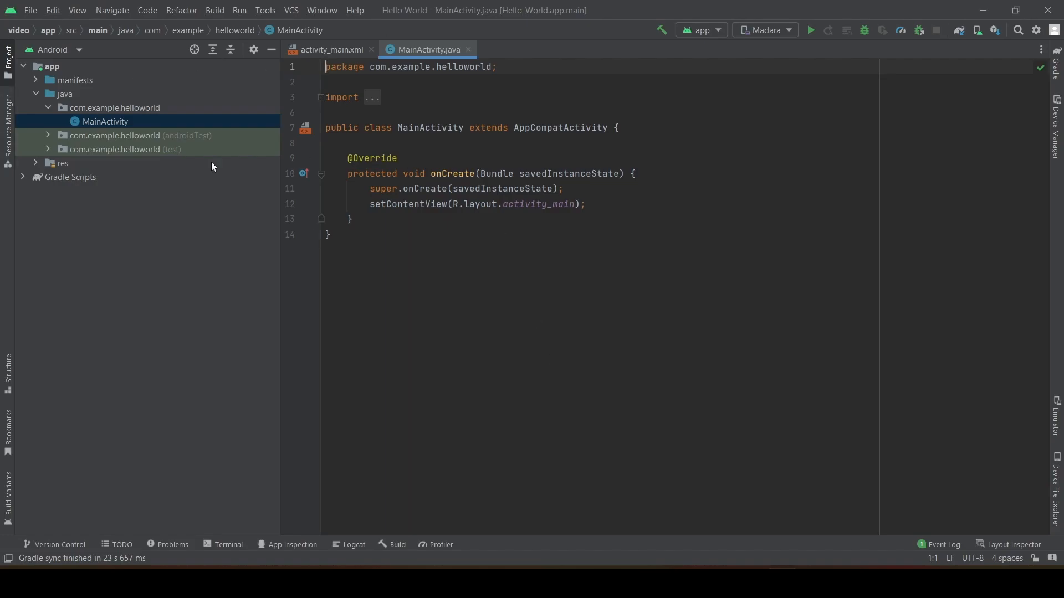
left_click(31, 11)
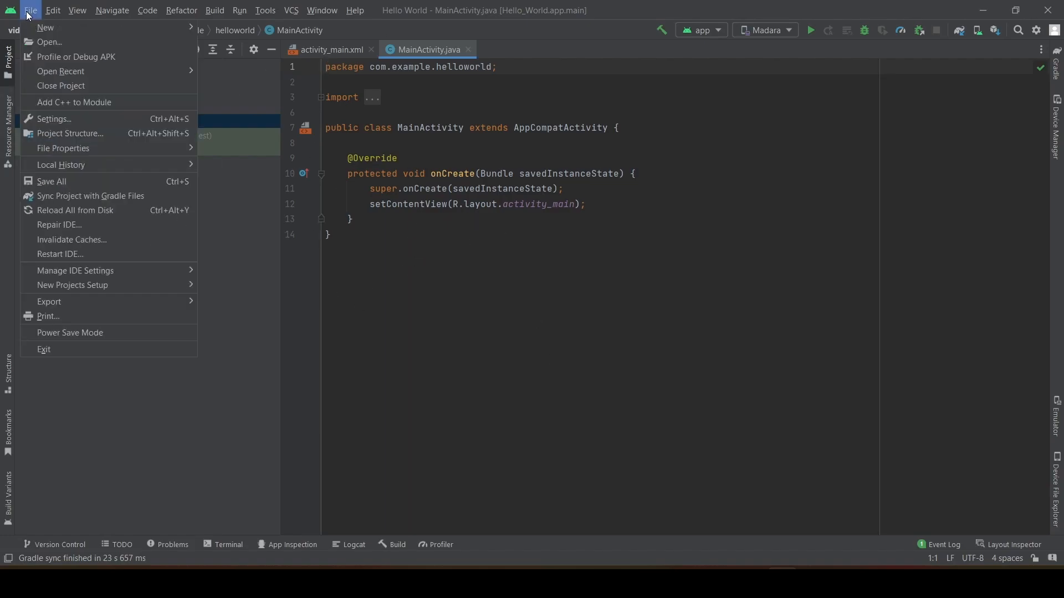
left_click(84, 13)
left_click(358, 11)
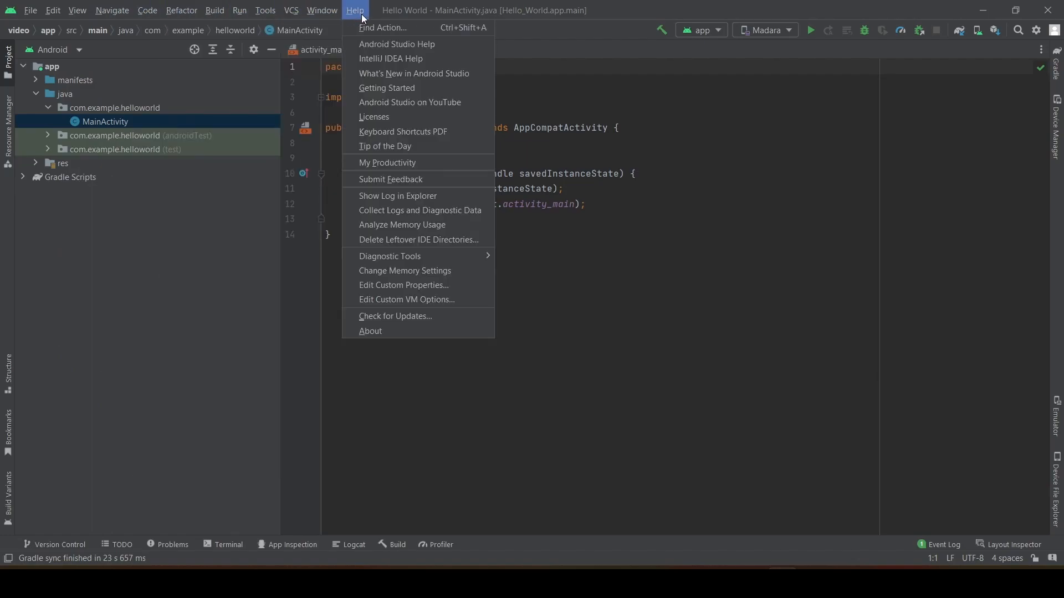
left_click(590, 293)
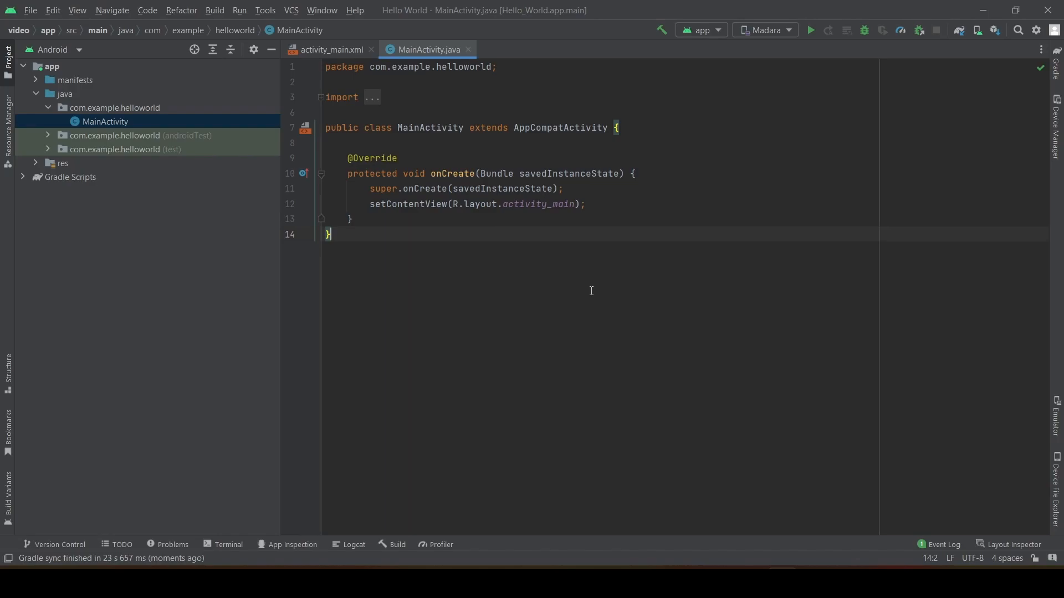
Review the available IDE themes in the appearance settings, keeping Darcula selected.
left_click(34, 15)
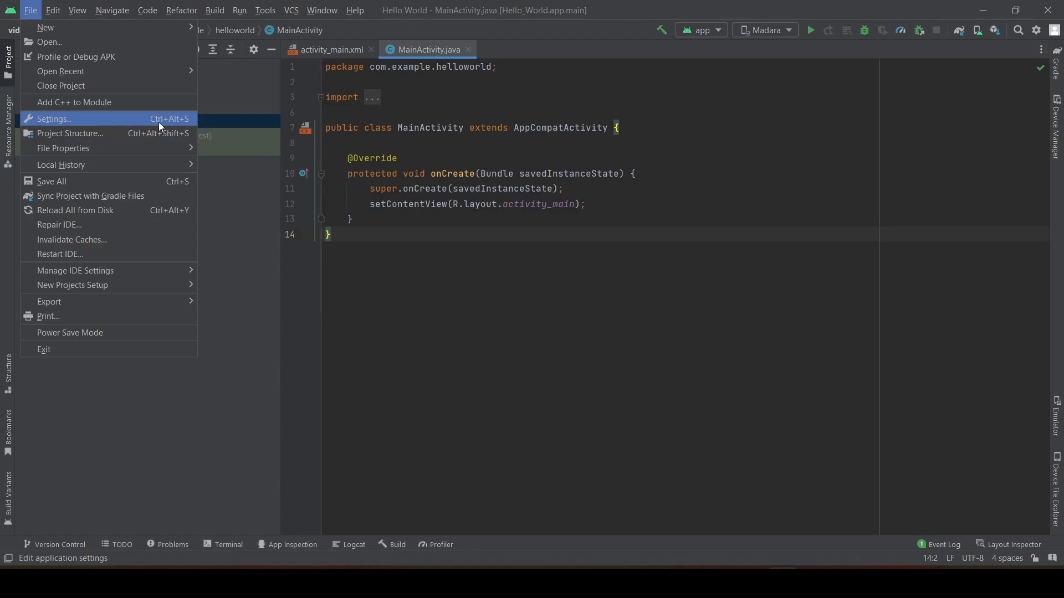
left_click(104, 122)
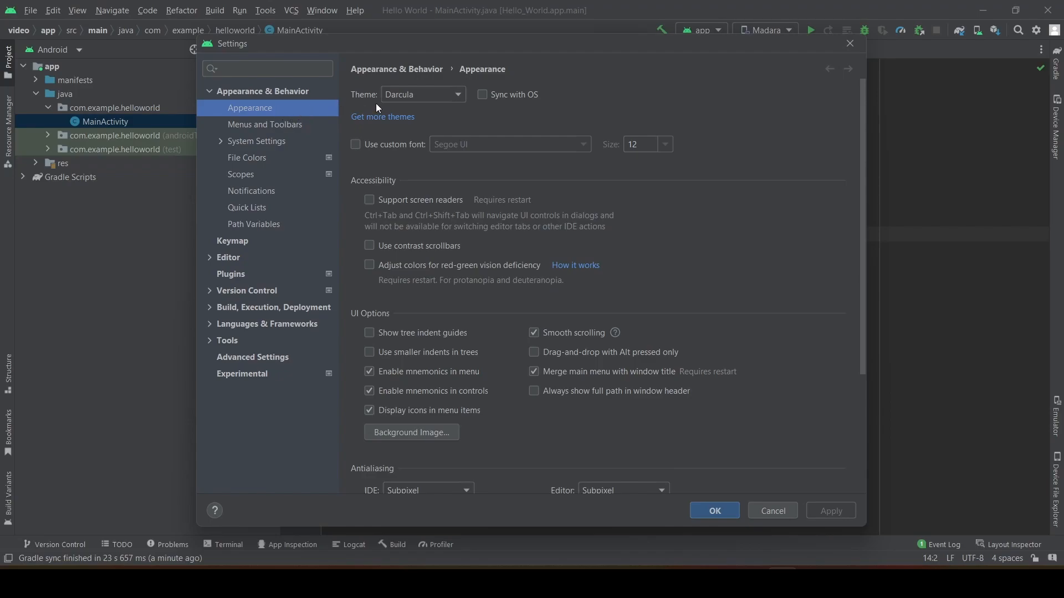
left_click(427, 93)
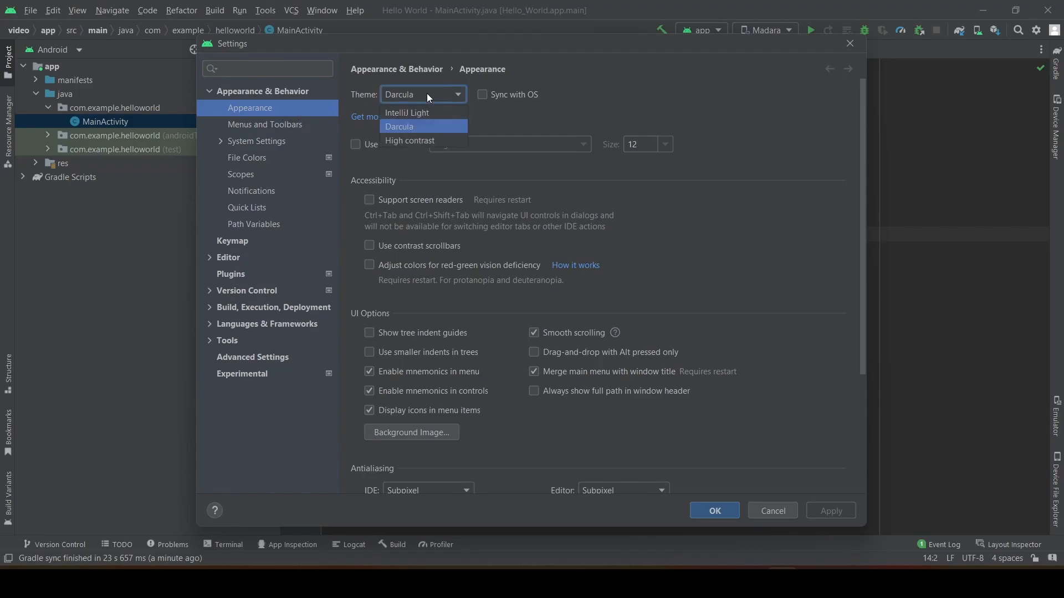
left_click(431, 127)
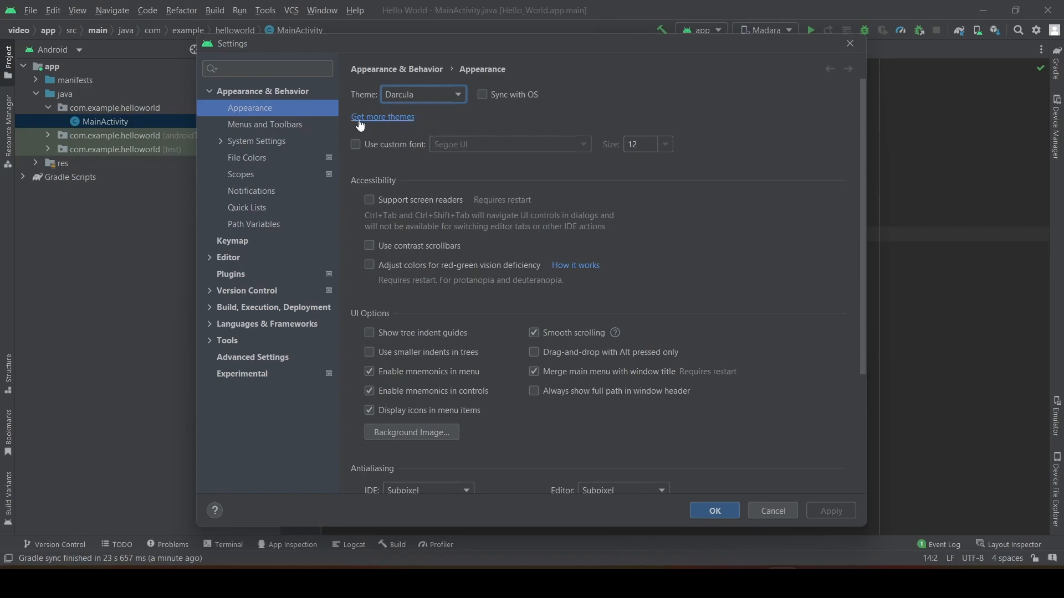
Install the Android 11.0 (R) SDK platform, API level 30, from the Android SDK page of the system settings.
left_click(228, 143)
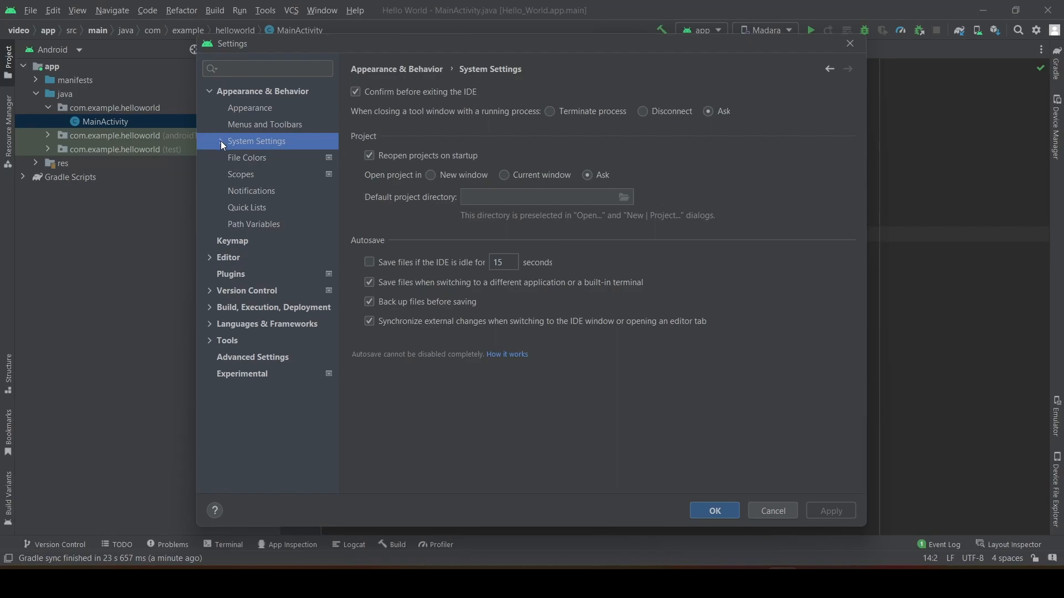
left_click(221, 142)
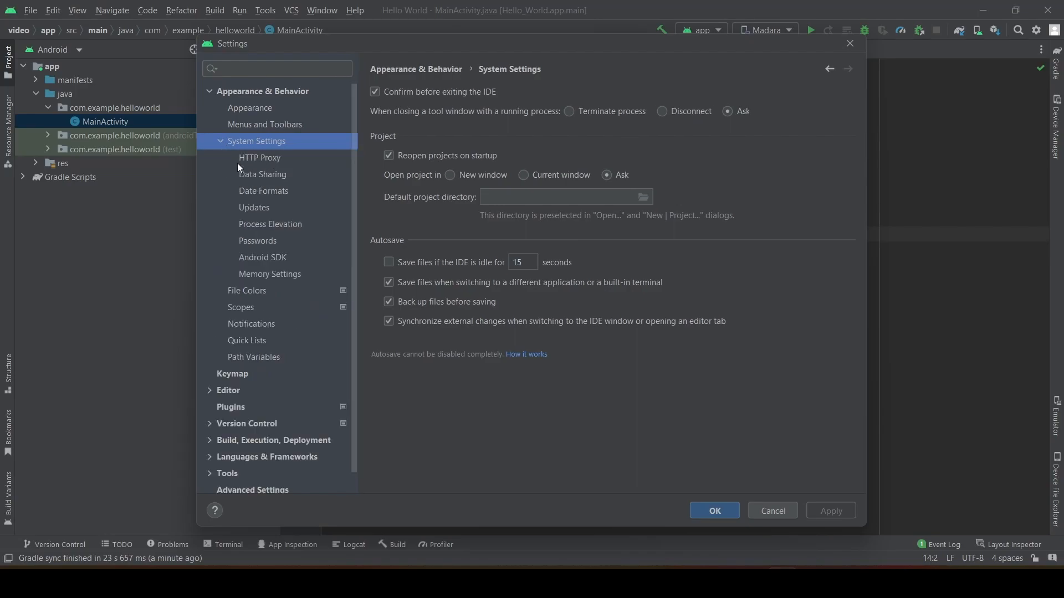
left_click(267, 262)
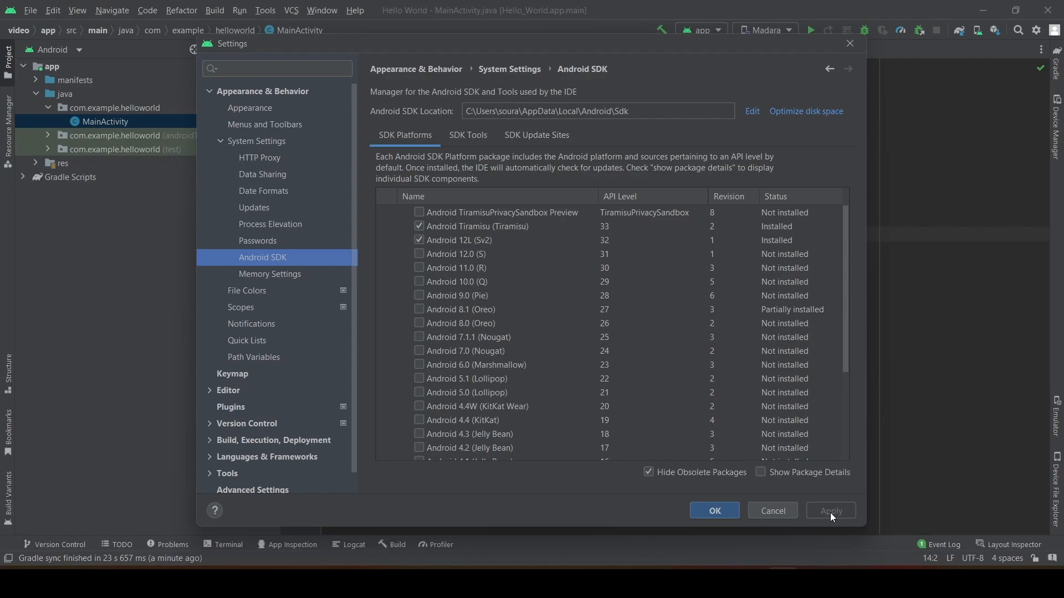
left_click(419, 268)
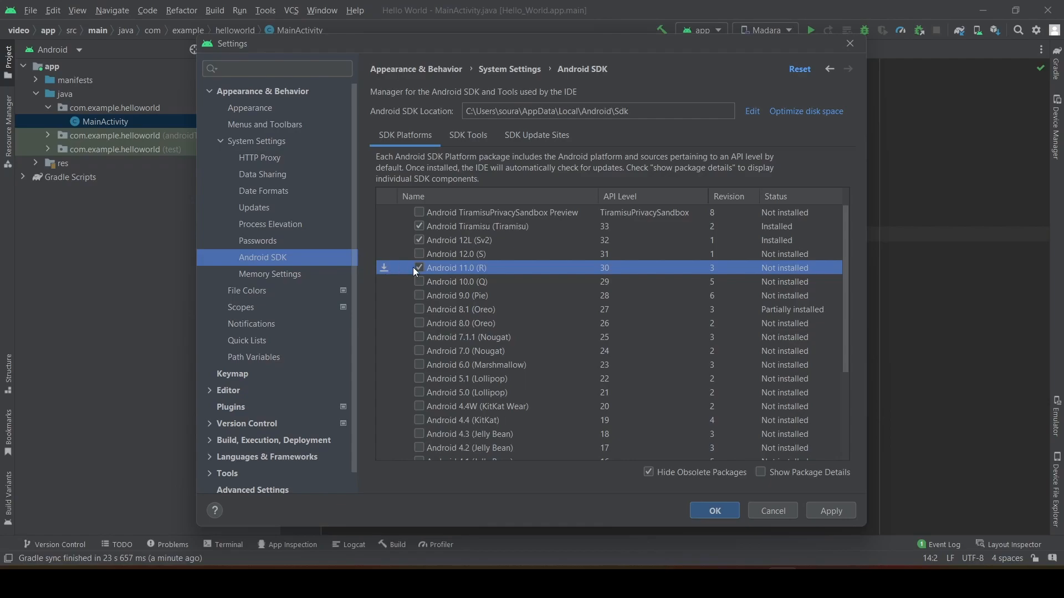
left_click(832, 509)
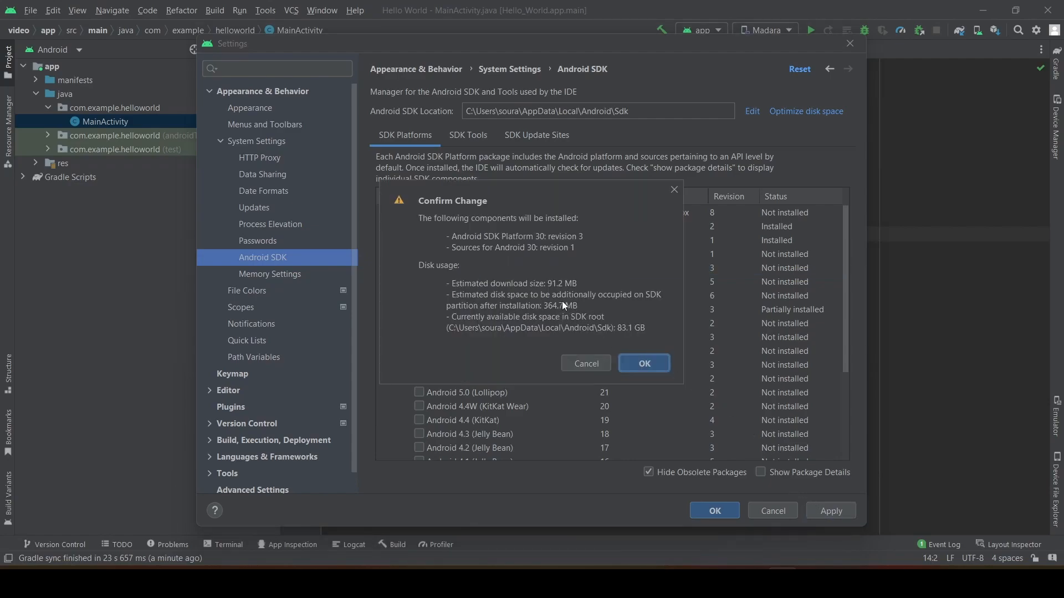
left_click(642, 366)
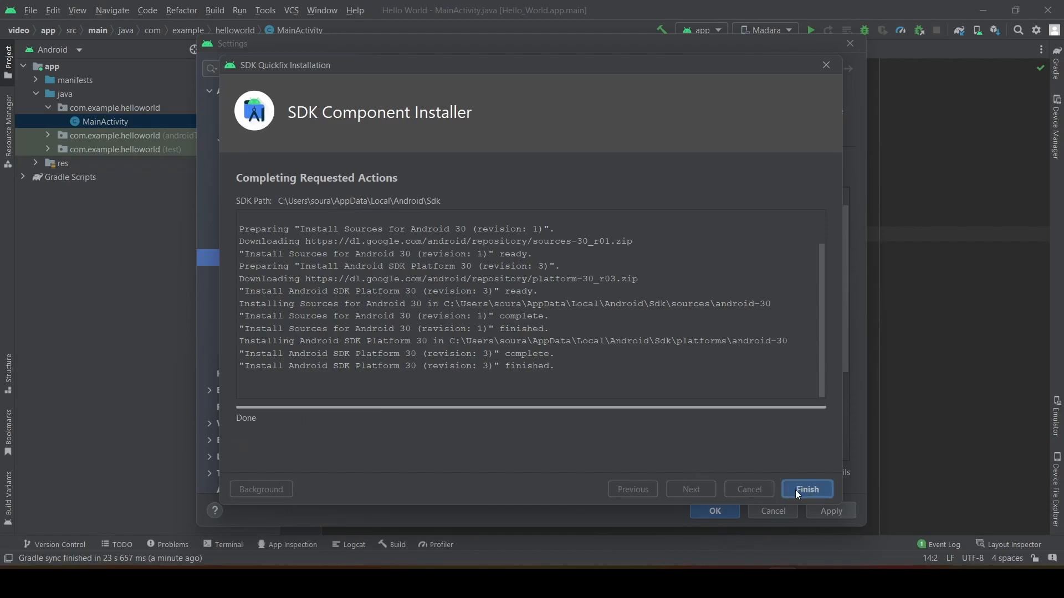
left_click(798, 490)
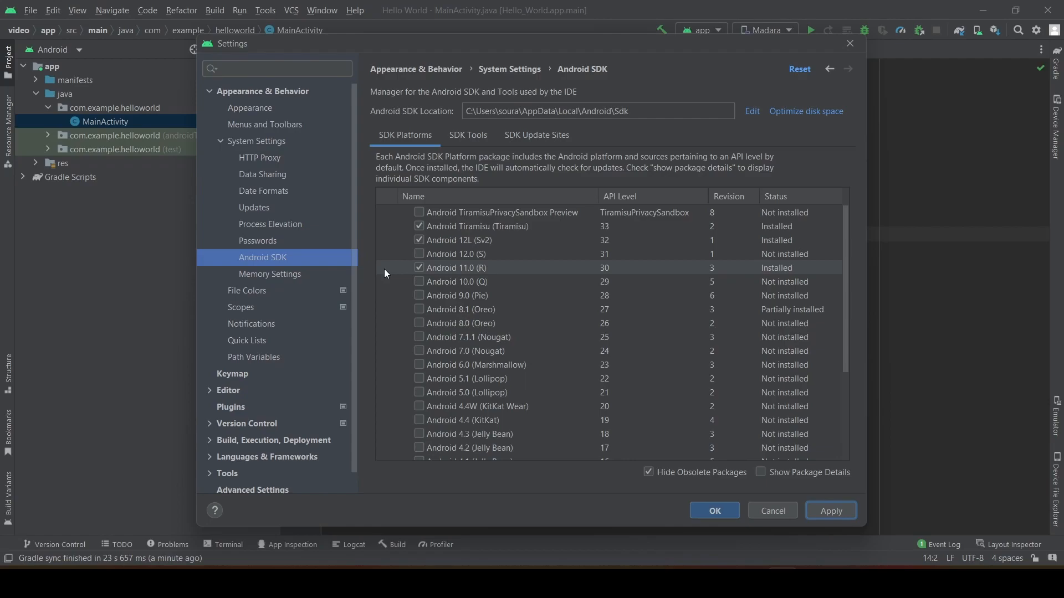
Look over the SDK Tools and SDK Platforms package lists, and close the settings.
left_click(467, 141)
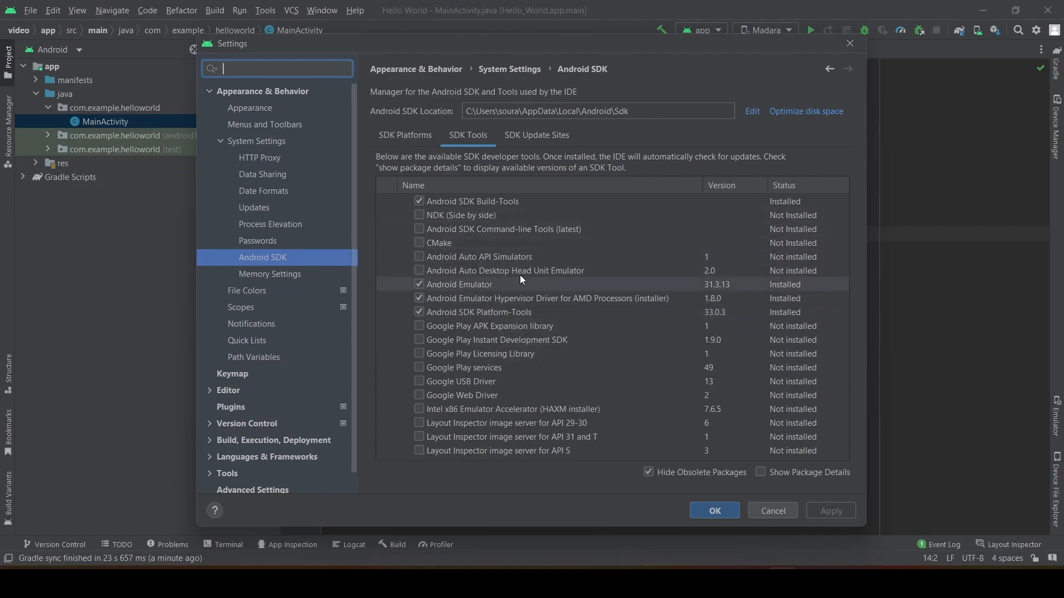
left_click(439, 144)
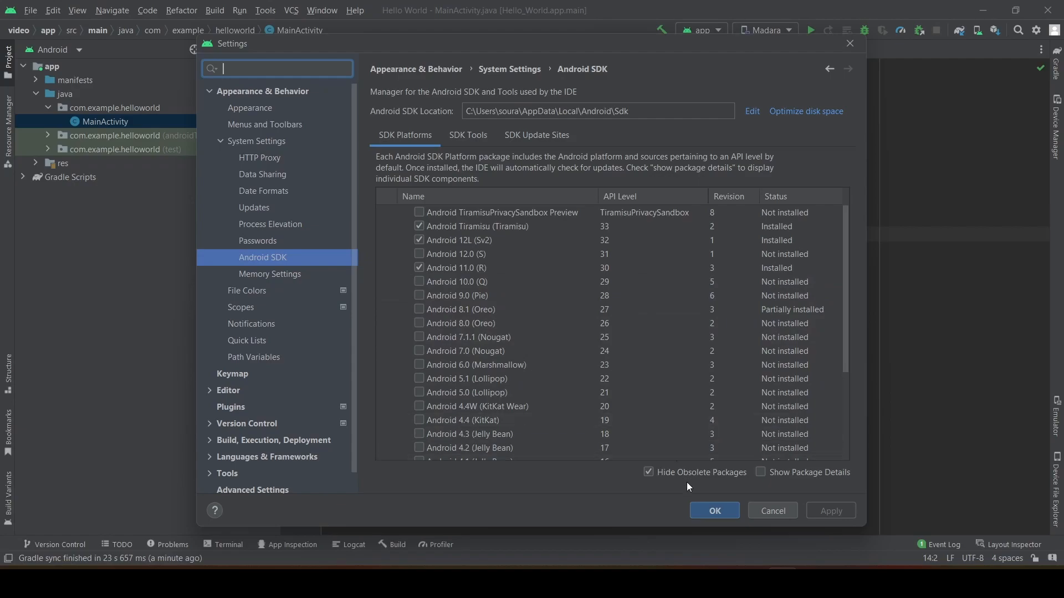
left_click(697, 511)
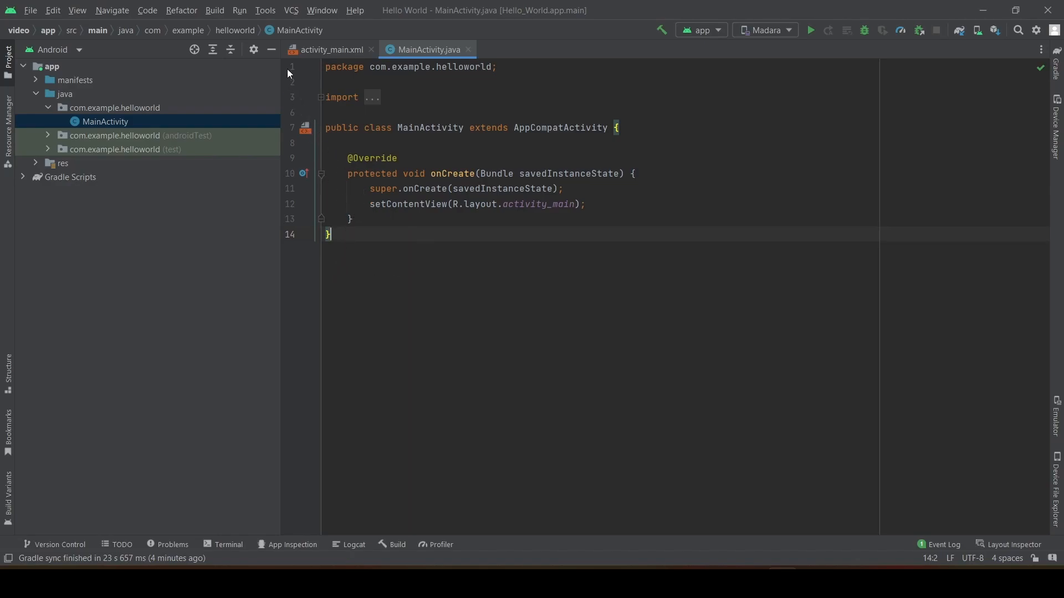
Start a new virtual device in the Device Manager using the Pixel 6 Pro phone hardware definition.
left_click(266, 10)
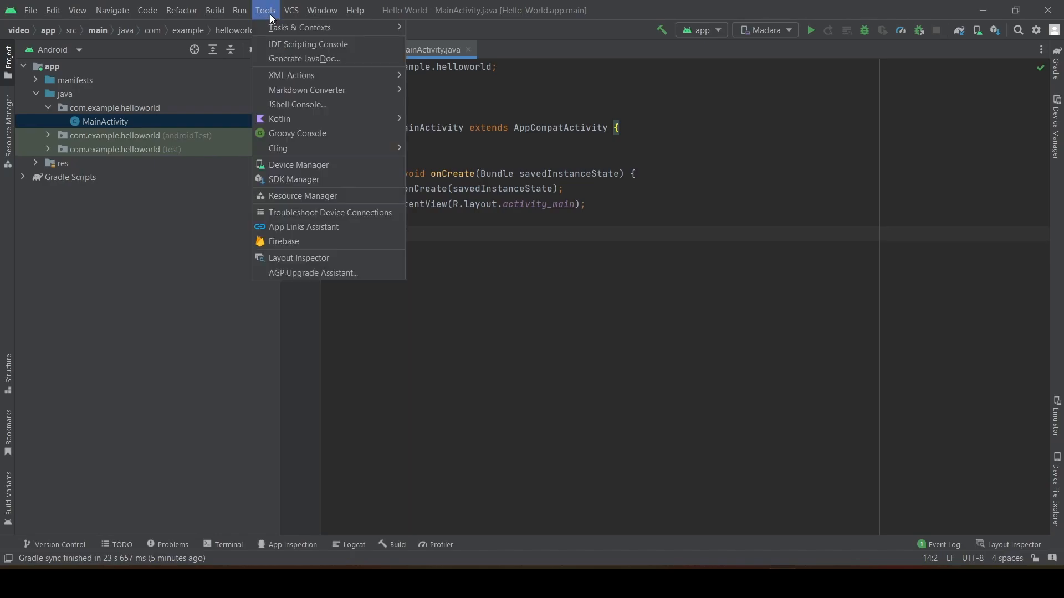
mouse_move(262, 155)
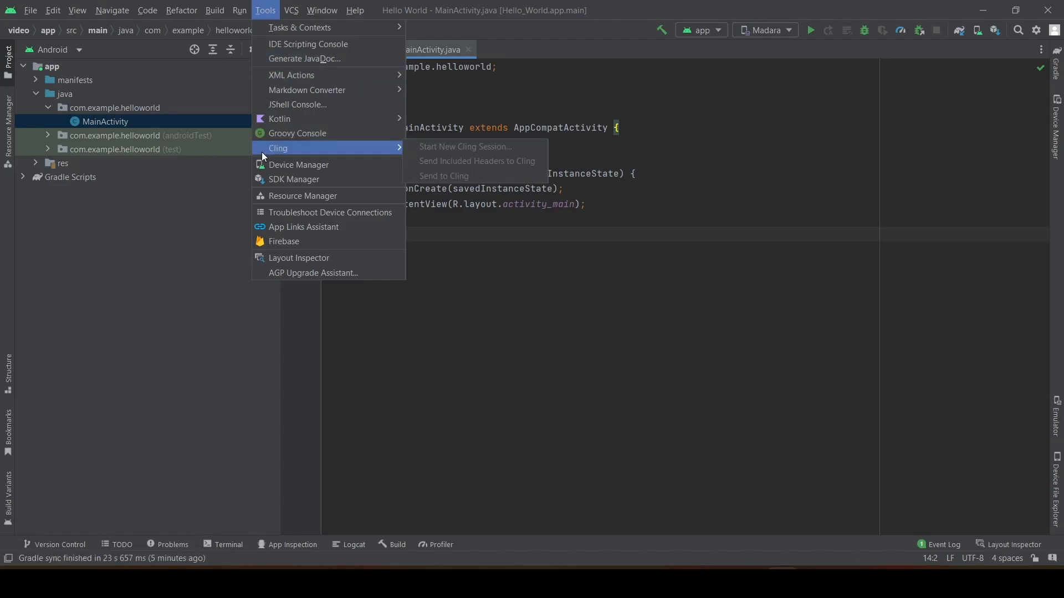
left_click(314, 167)
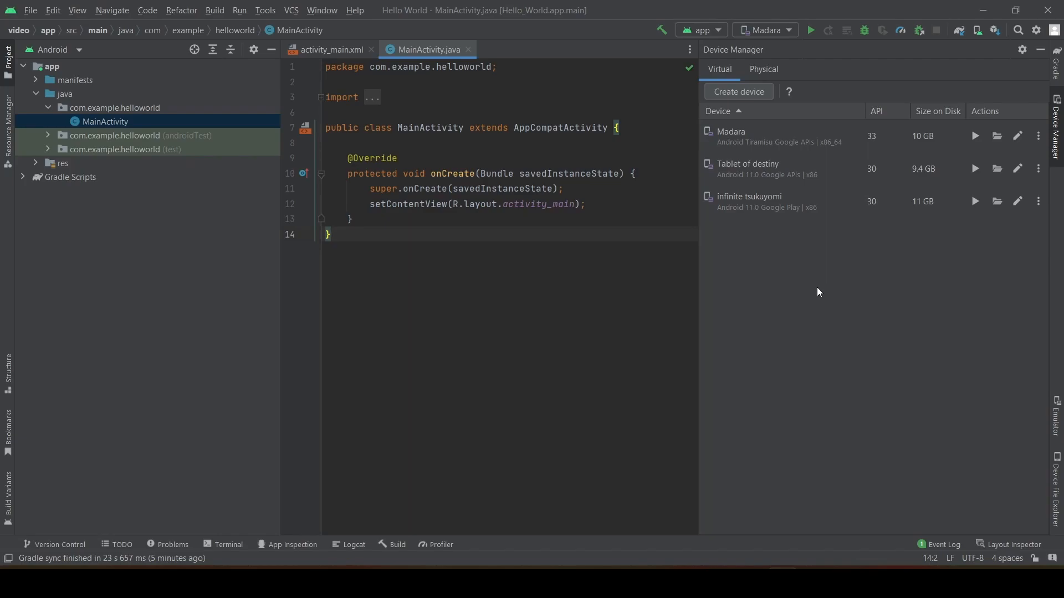
left_click(741, 90)
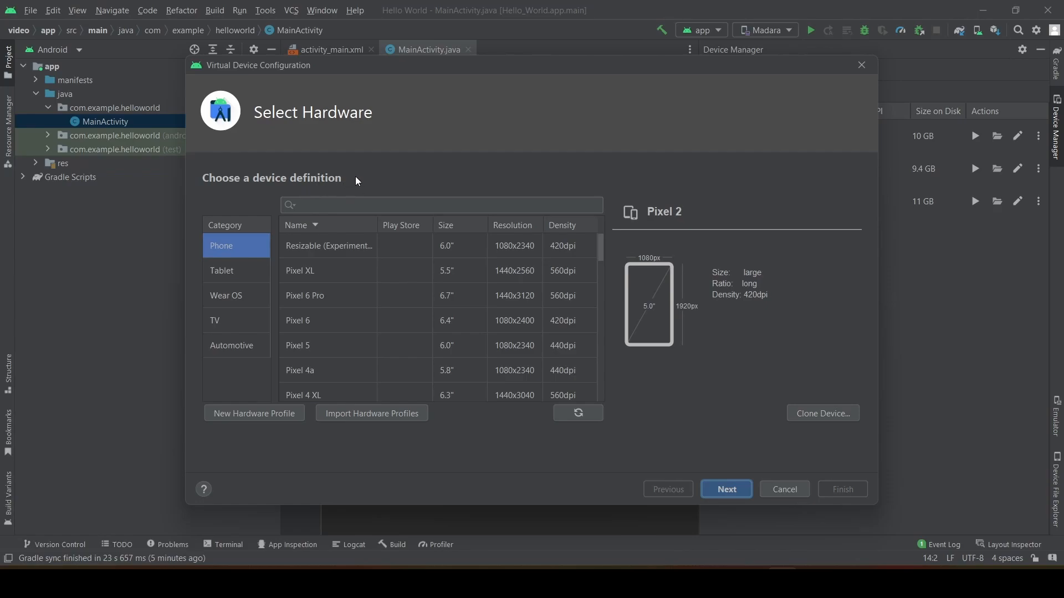
scroll(348, 361, "down", 4)
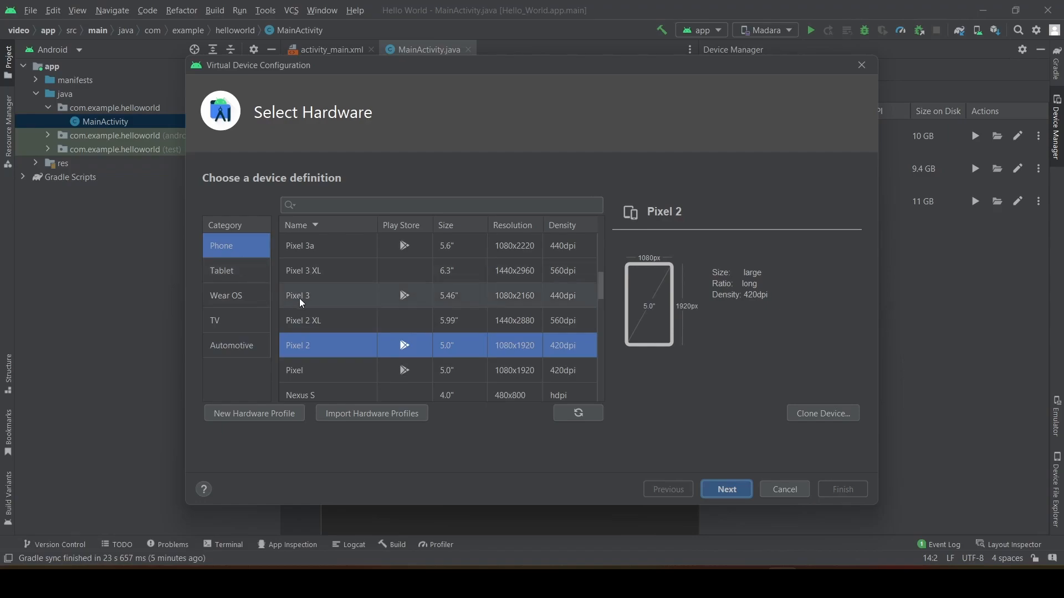
scroll(316, 305, "up", 2)
scroll(318, 310, "up", 3)
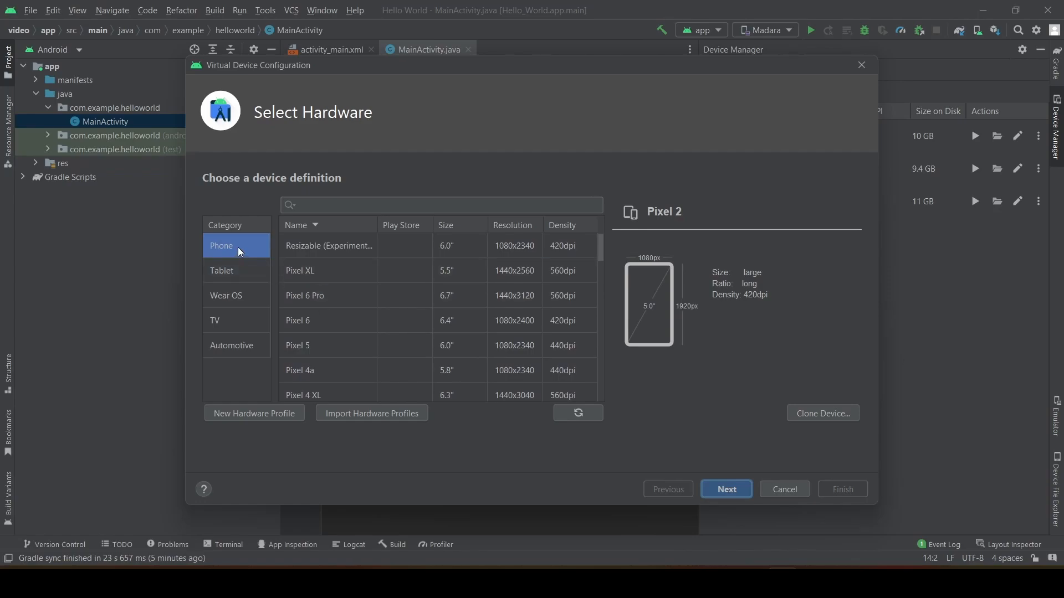
left_click(304, 297)
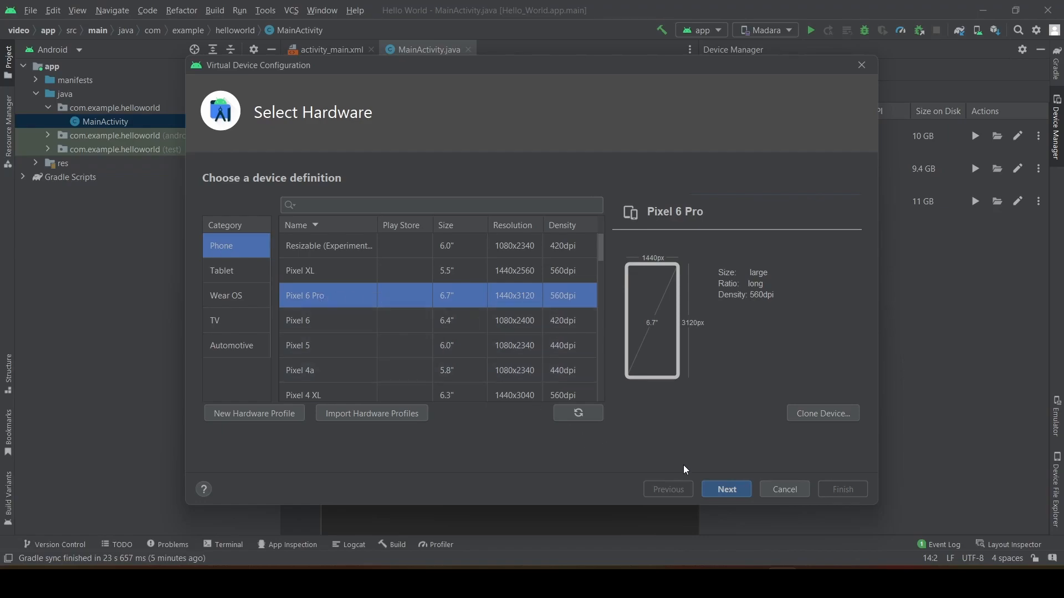
left_click(724, 490)
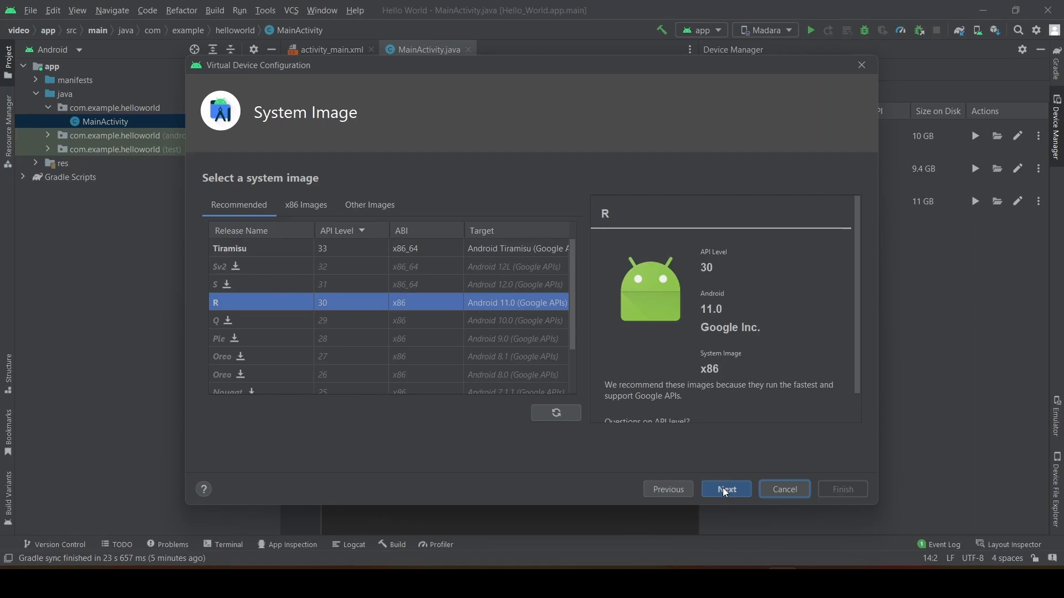
Choose the Tiramisu system image, API level 33 x86_64, for the virtual device, dismissing the Sv2 image download.
left_click(235, 267)
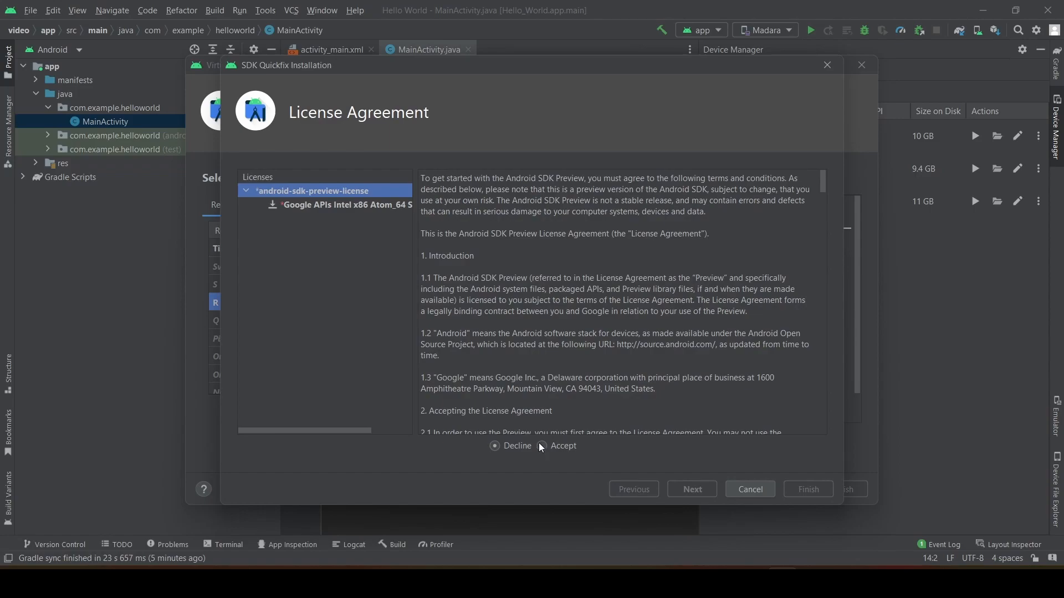
left_click(825, 66)
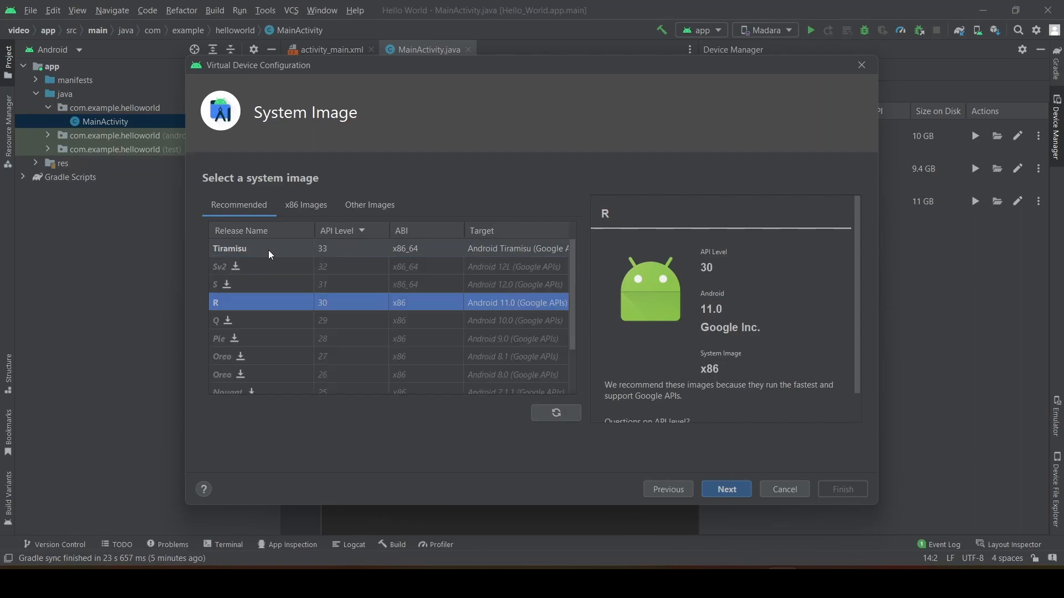
left_click(252, 250)
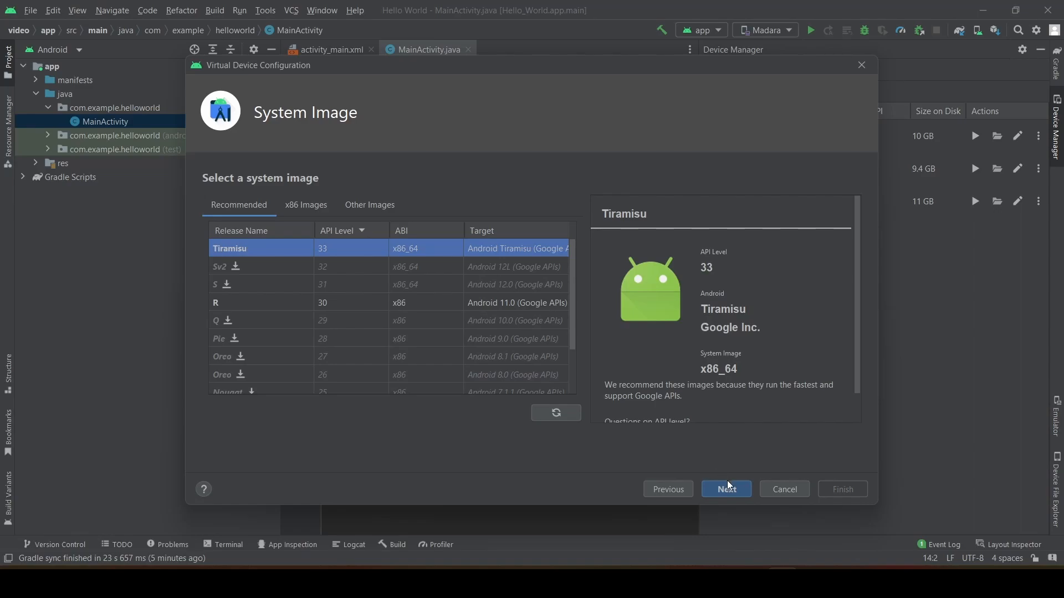
left_click(737, 493)
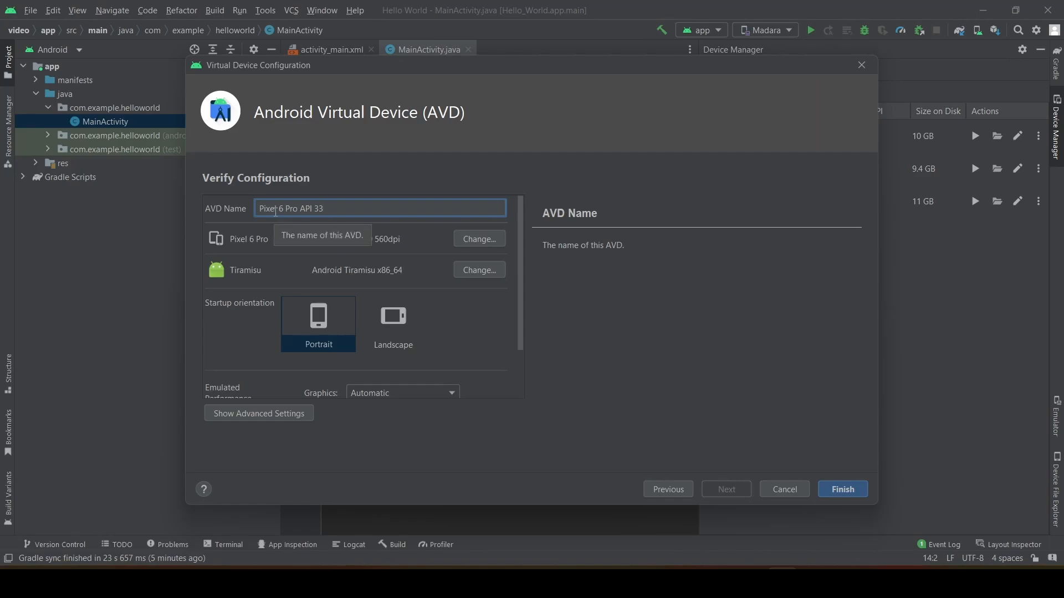
Name the virtual device Jiraya and finish creating it with portrait startup orientation and automatic graphics.
key("BackSpace")
key("BackSpace")
key("BackSpace")
key("BackSpace")
key("BackSpace")
key("BackSpace")
key("BackSpace")
key("BackSpace")
key("BackSpace")
key("BackSpace")
key("BackSpace")
key("BackSpace")
key("BackSpace")
key("BackSpace")
key("BackSpace")
key("BackSpace")
key("BackSpace")
key("BackSpace")
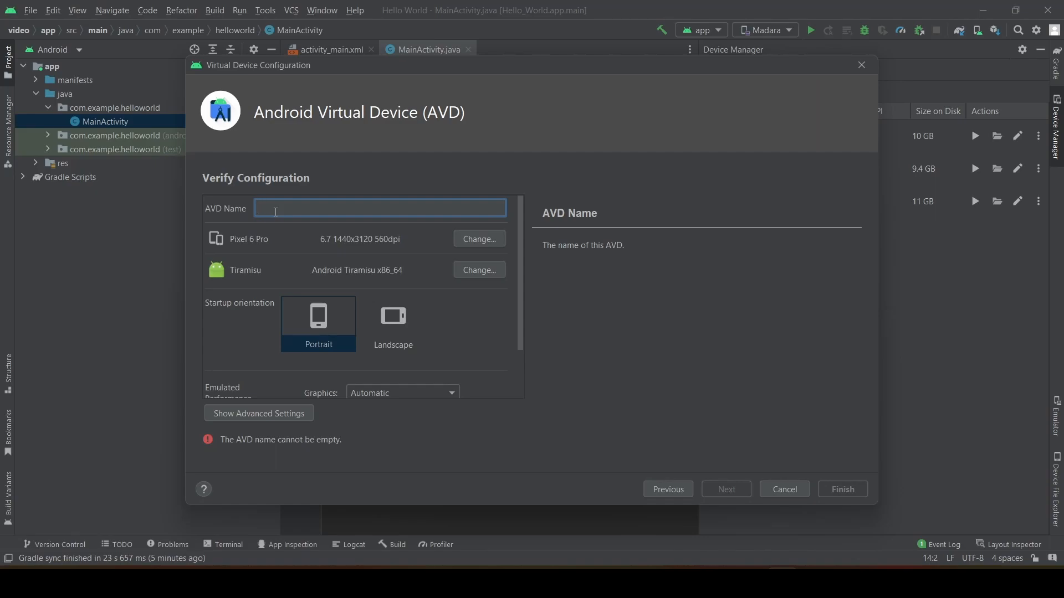
type("J")
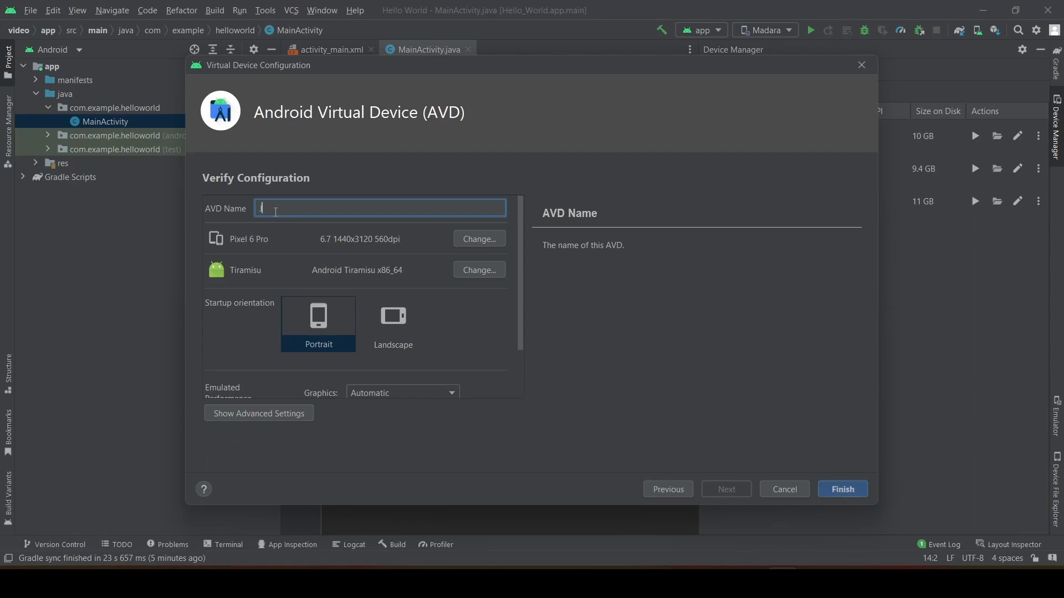
type("iraya")
scroll(236, 311, "down", 2)
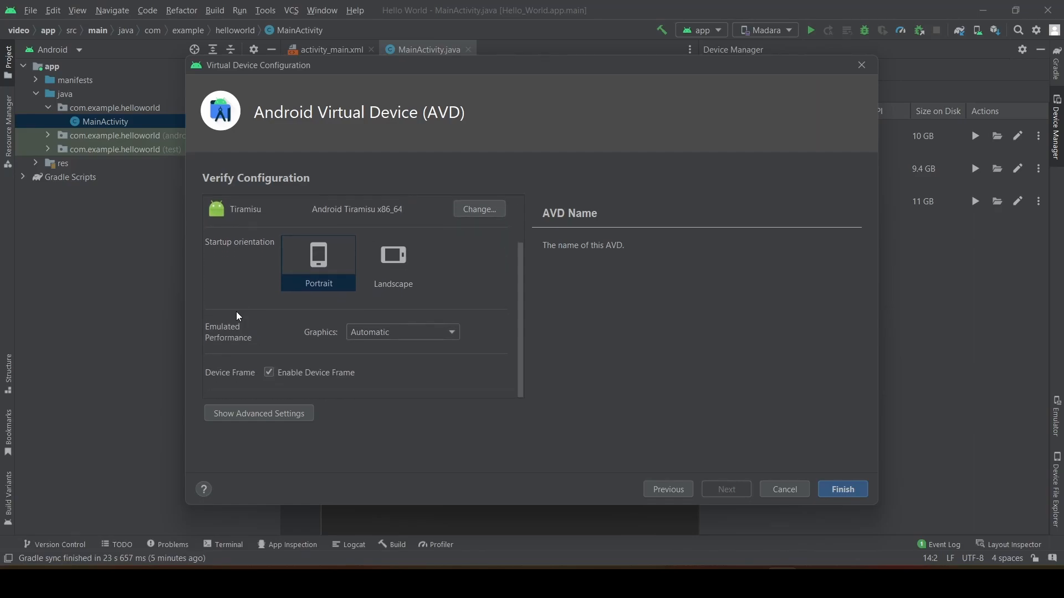
scroll(236, 311, "up", 2)
scroll(236, 312, "down", 2)
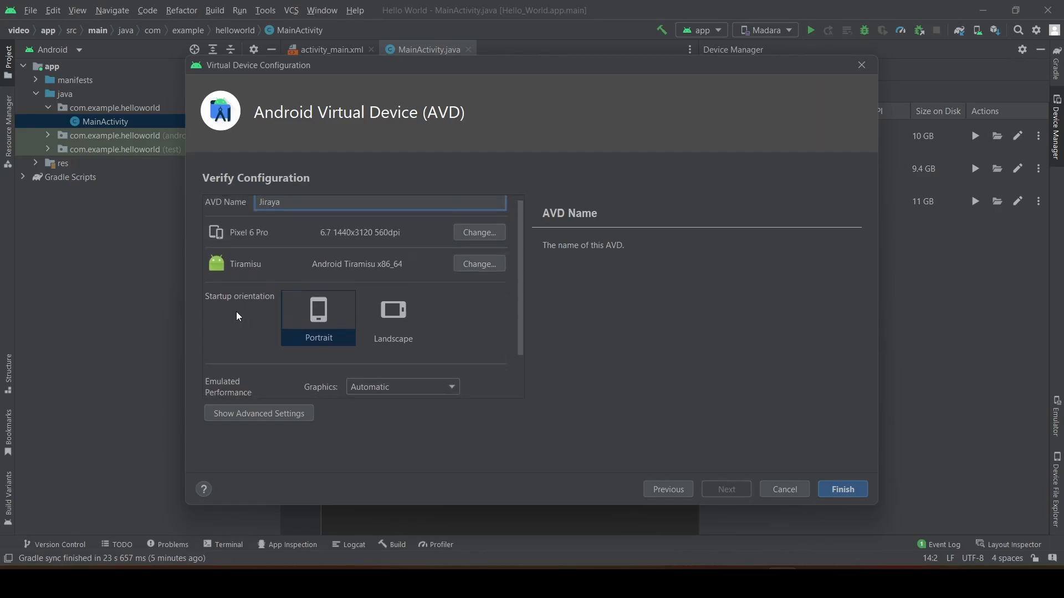
scroll(237, 314, "up", 2)
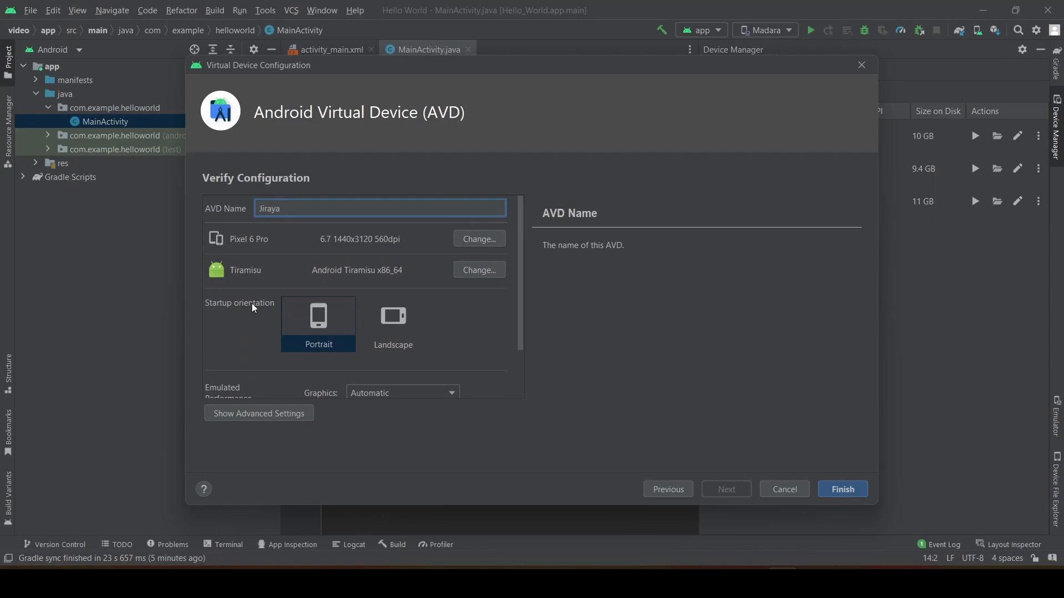
left_click(850, 490)
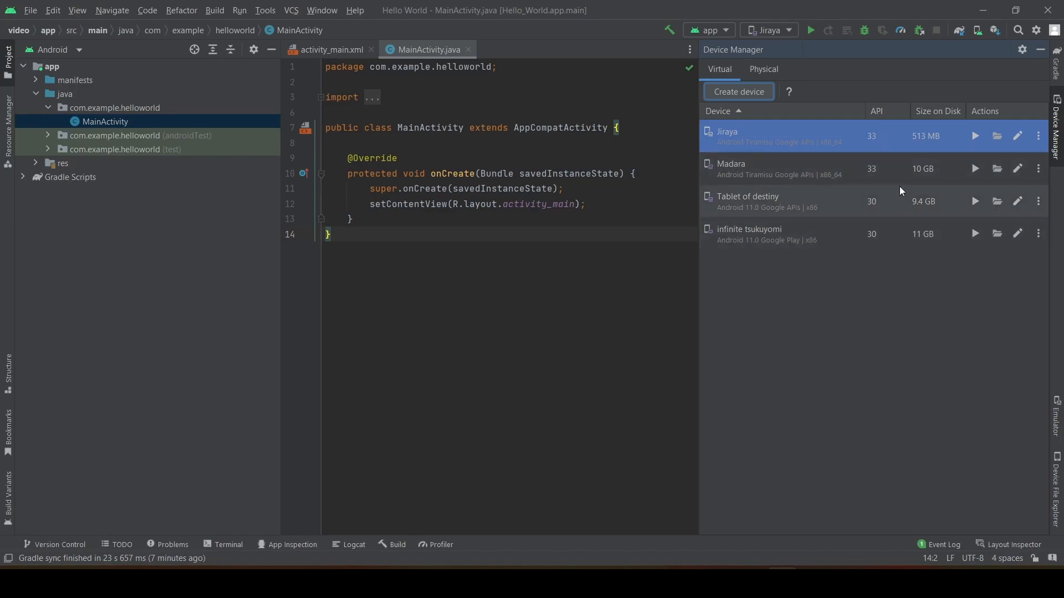
Delete the Madara virtual device from the Device Manager.
left_click(1038, 172)
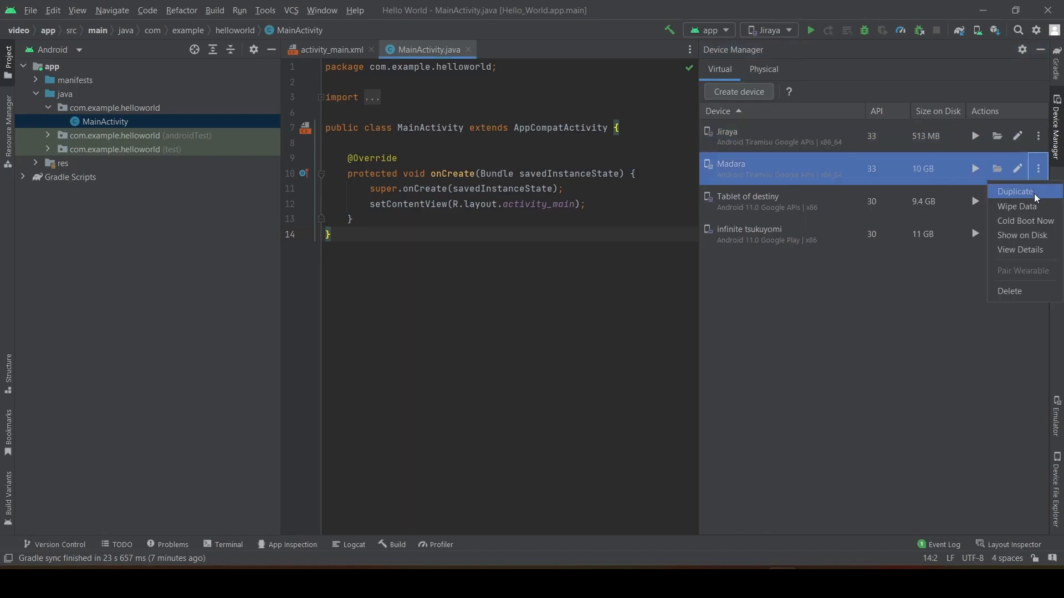
left_click(1020, 291)
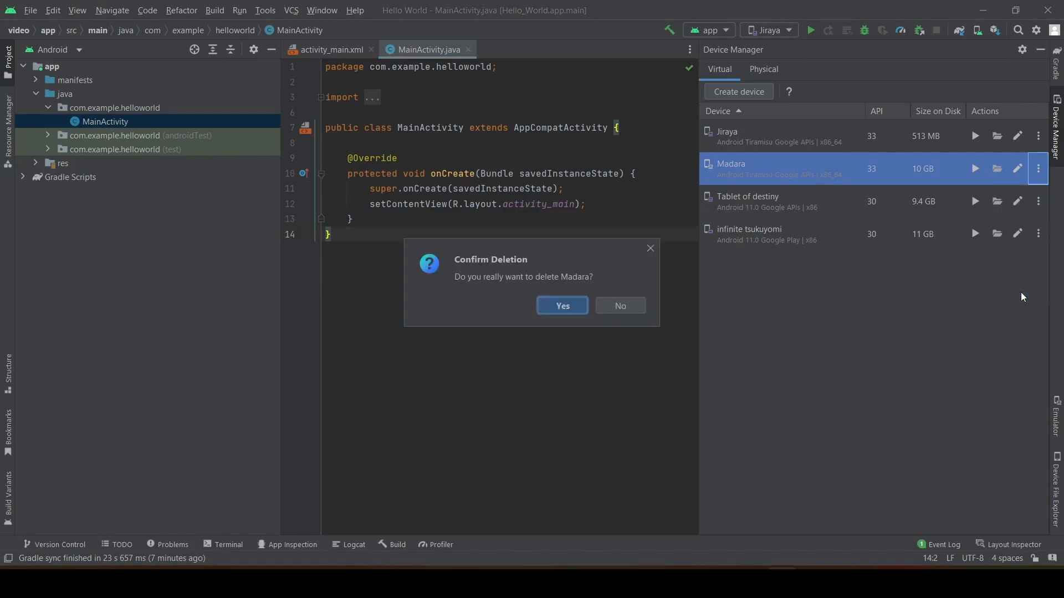
left_click(562, 308)
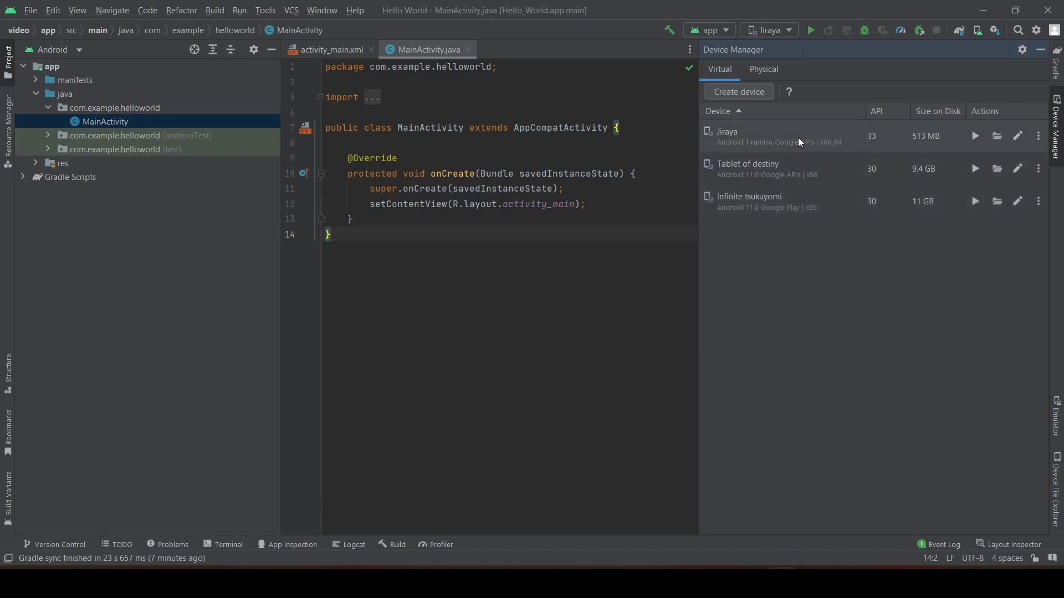
Launch the Jiraya virtual device in the emulator and hide the Device Manager.
left_click(976, 140)
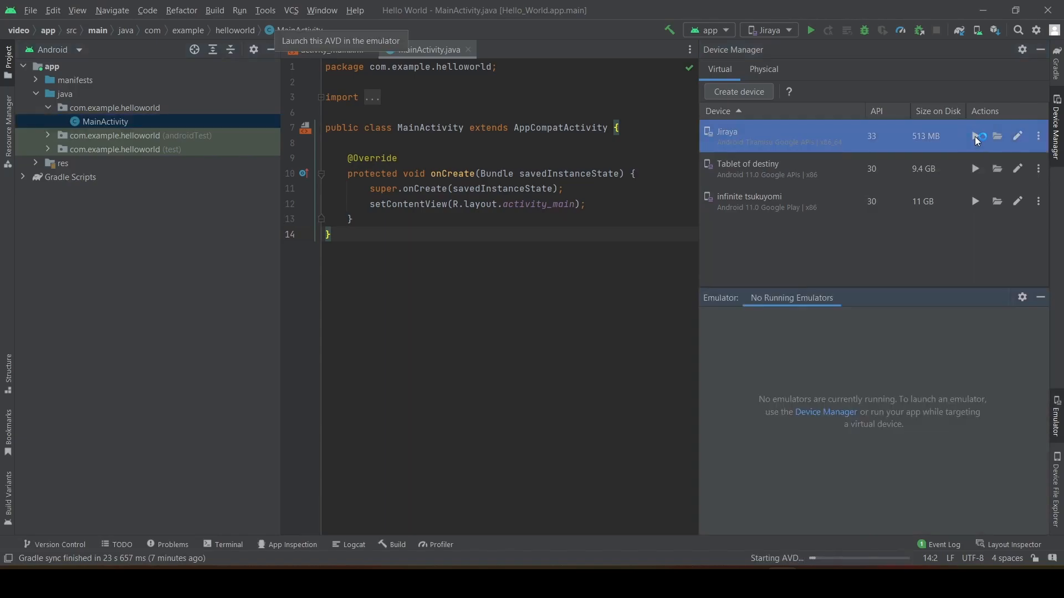
left_click(1038, 54)
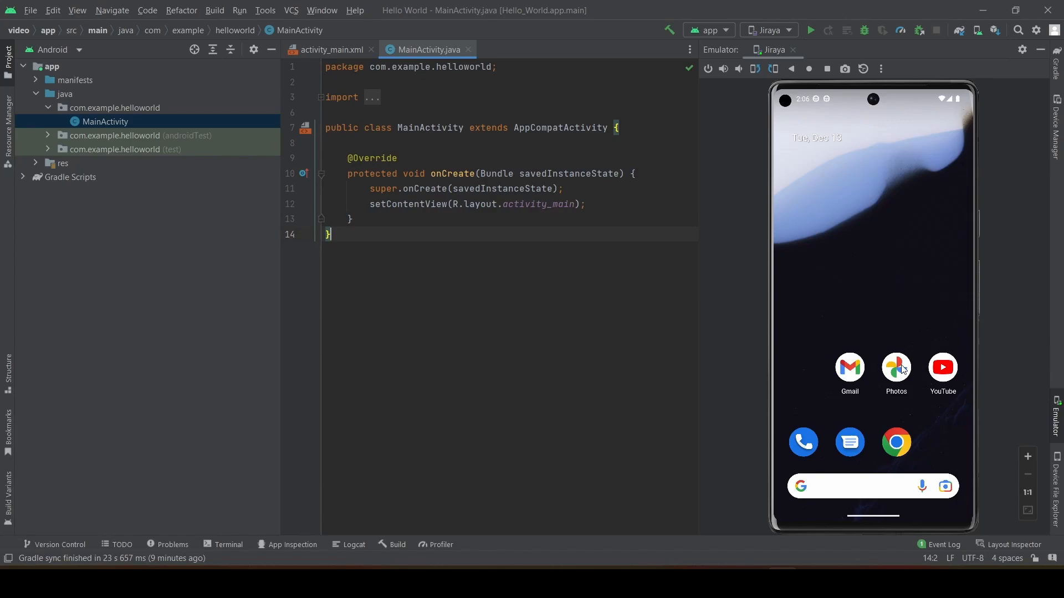
Open YouTube on the emulated phone, allow its notifications, browse the feed briefly and return to the home screen.
left_click(942, 370)
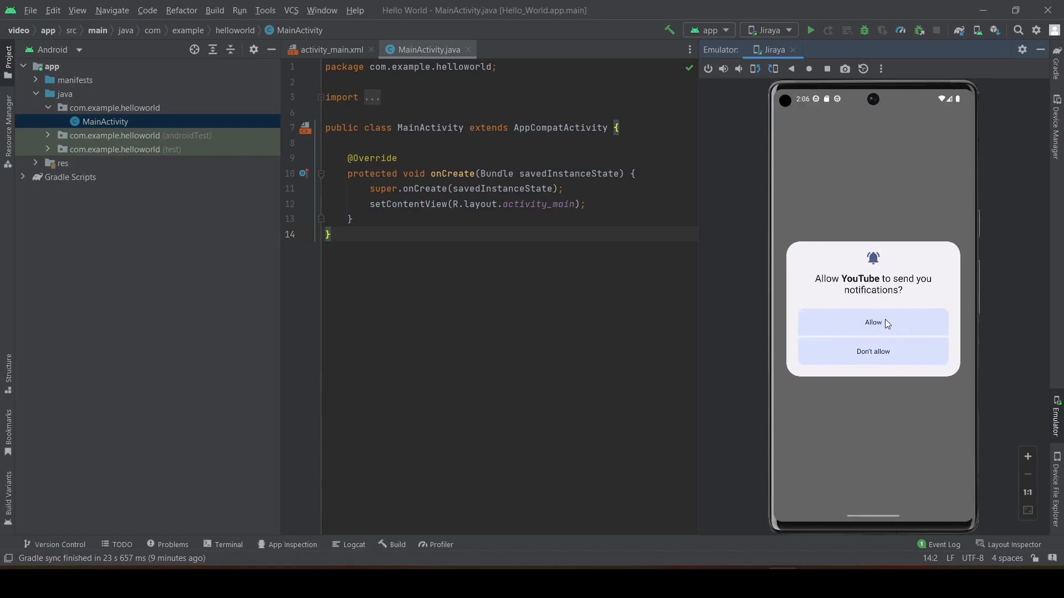
left_click(883, 320)
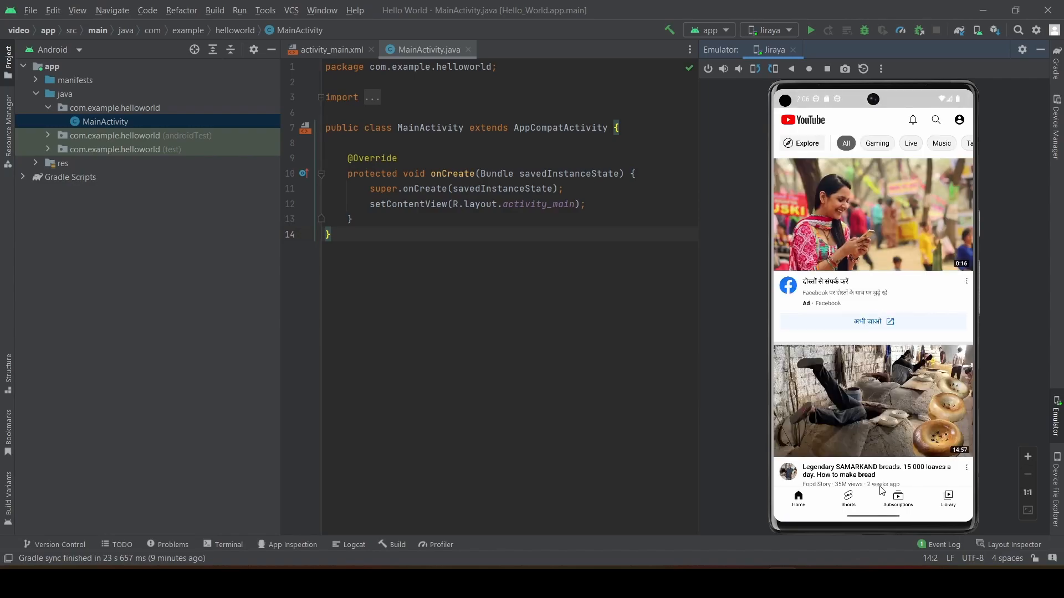
left_click_drag(880, 490, 874, 463)
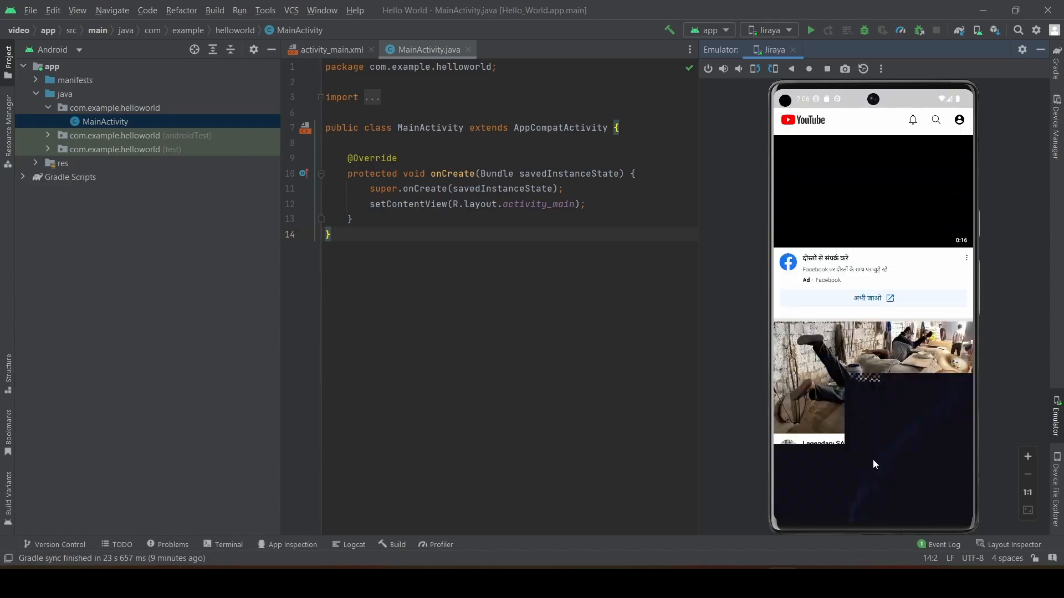
left_click_drag(871, 519, 840, 342)
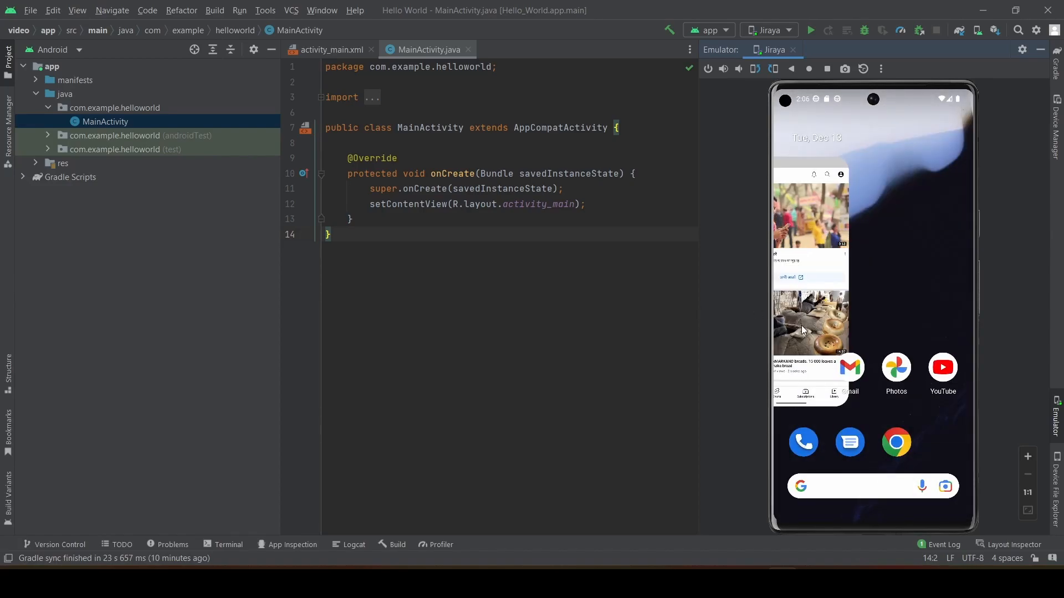
left_click(873, 510)
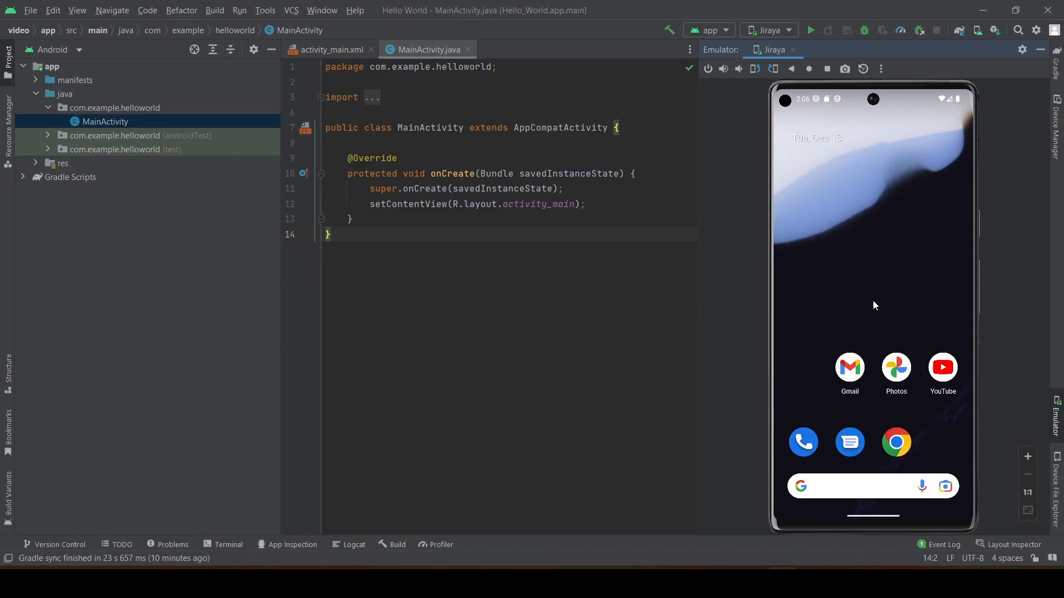
Open Chrome on the emulated phone, accept its terms of service and return to the home screen.
left_click(911, 450)
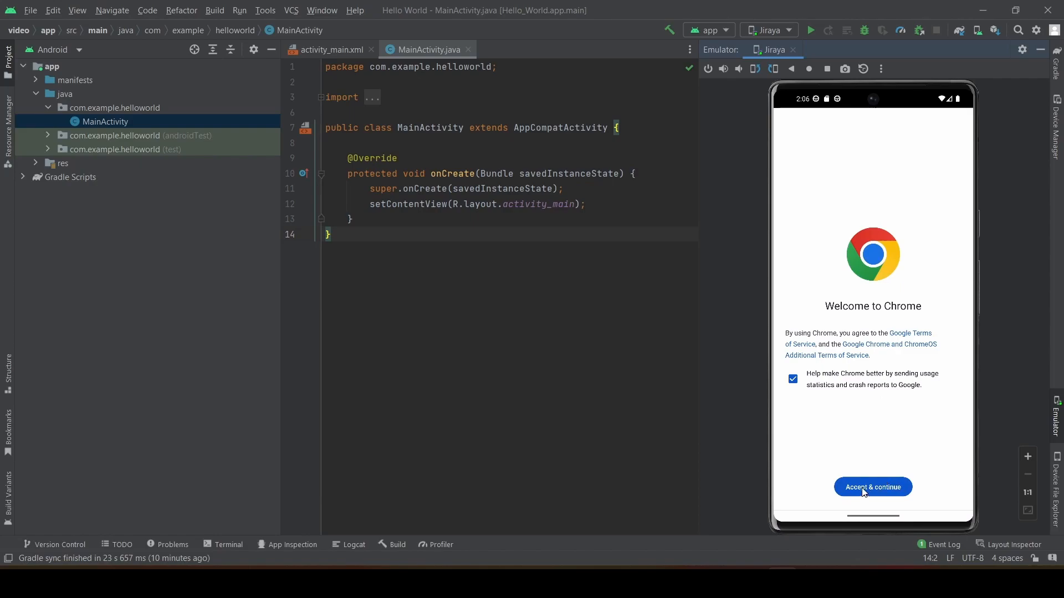
left_click(884, 489)
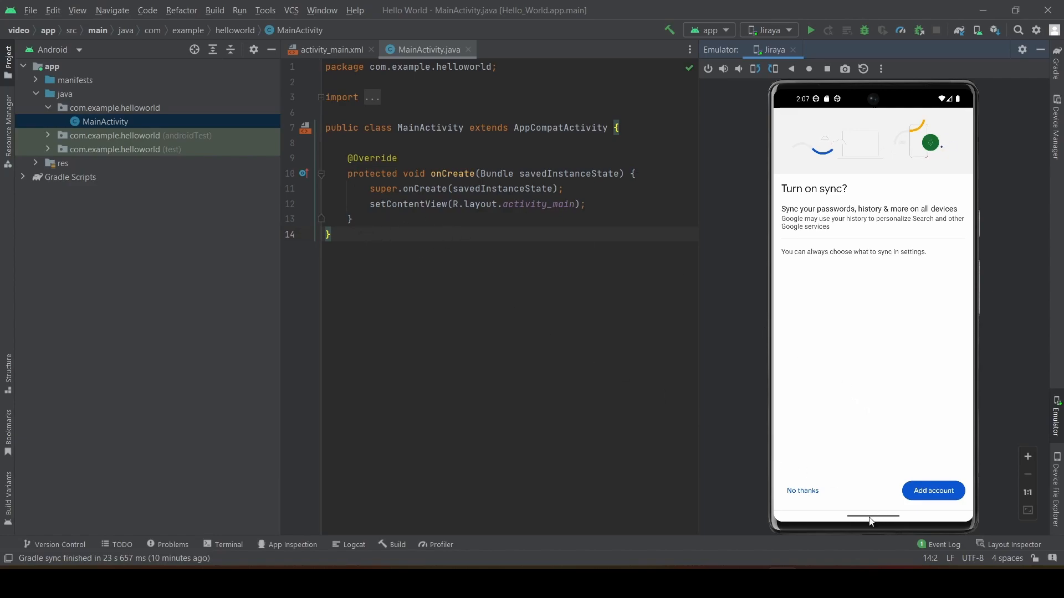
left_click_drag(872, 519, 861, 432)
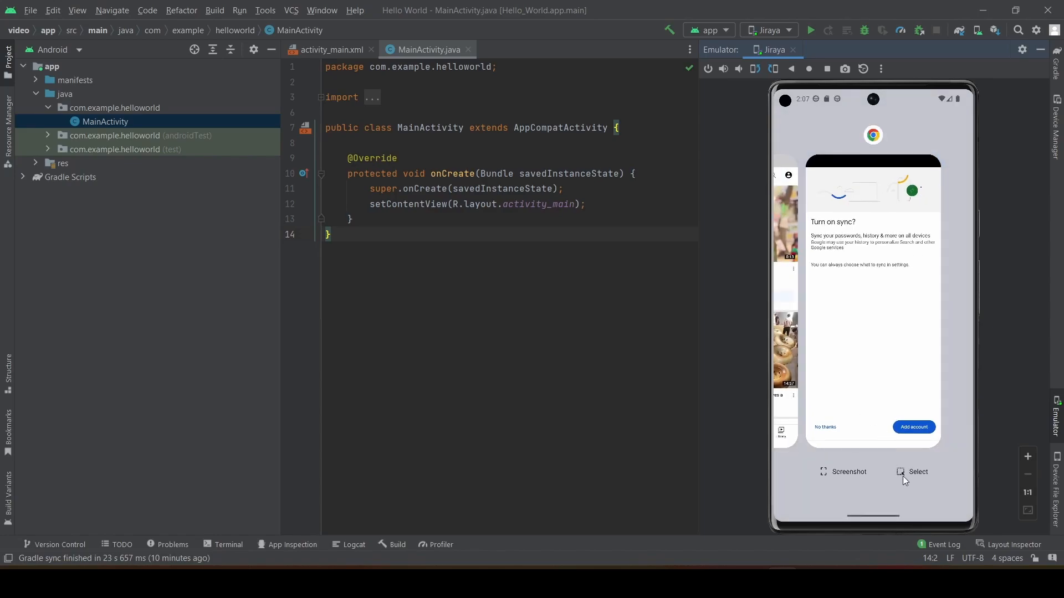
left_click(885, 488)
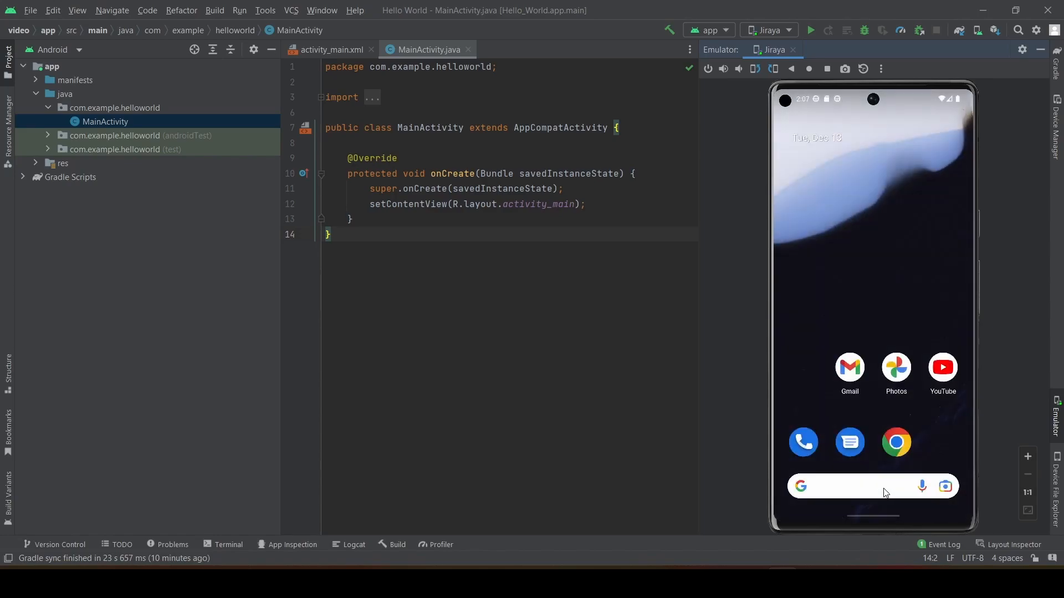
Run the app on the Jiraya device and compare its screen with the activity_main.xml layout design.
left_click(812, 32)
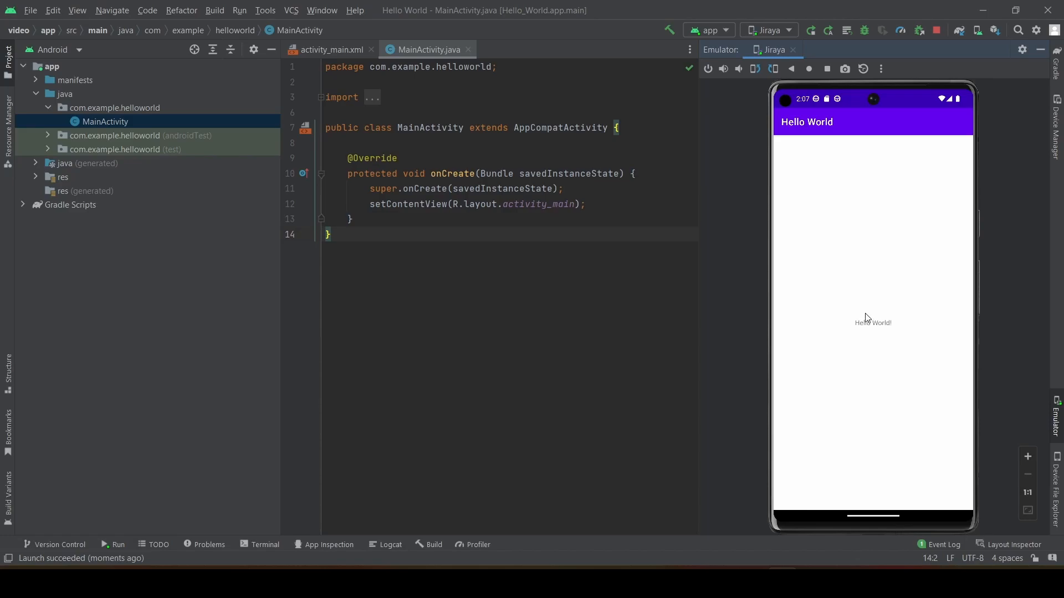
left_click(1034, 50)
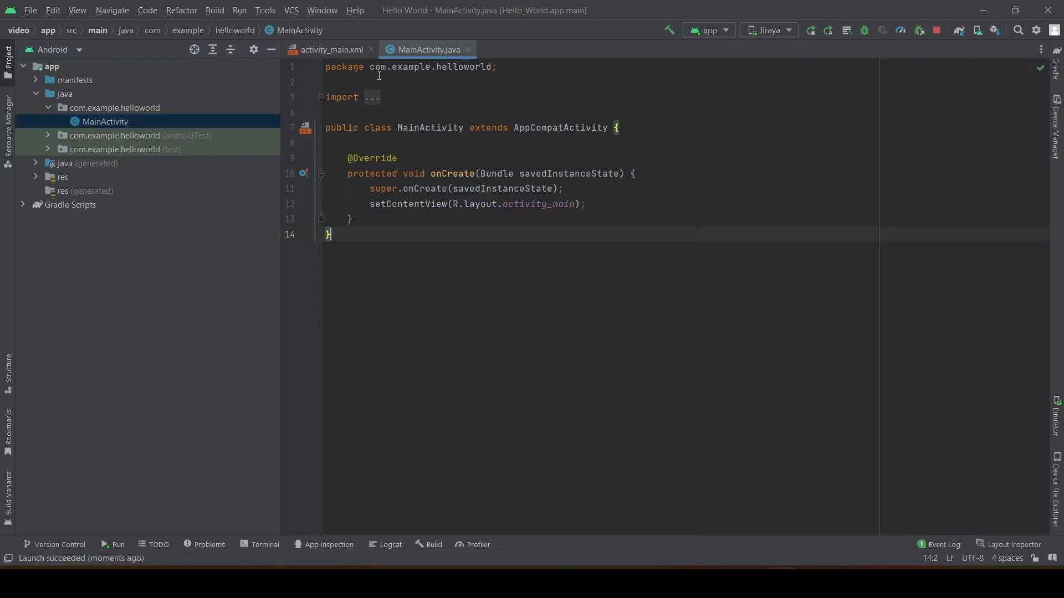
left_click(339, 51)
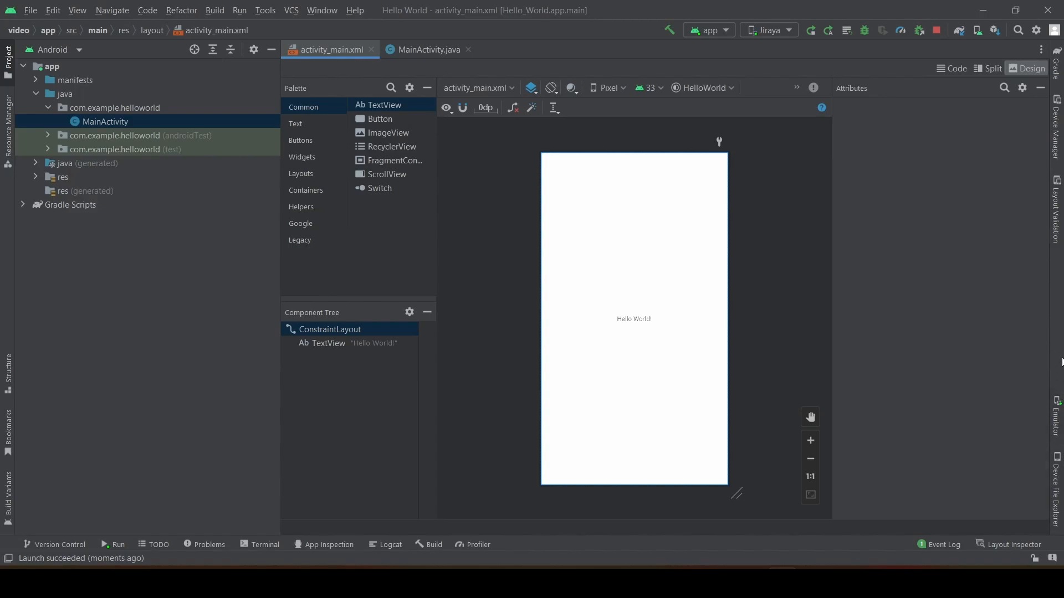
left_click(1057, 410)
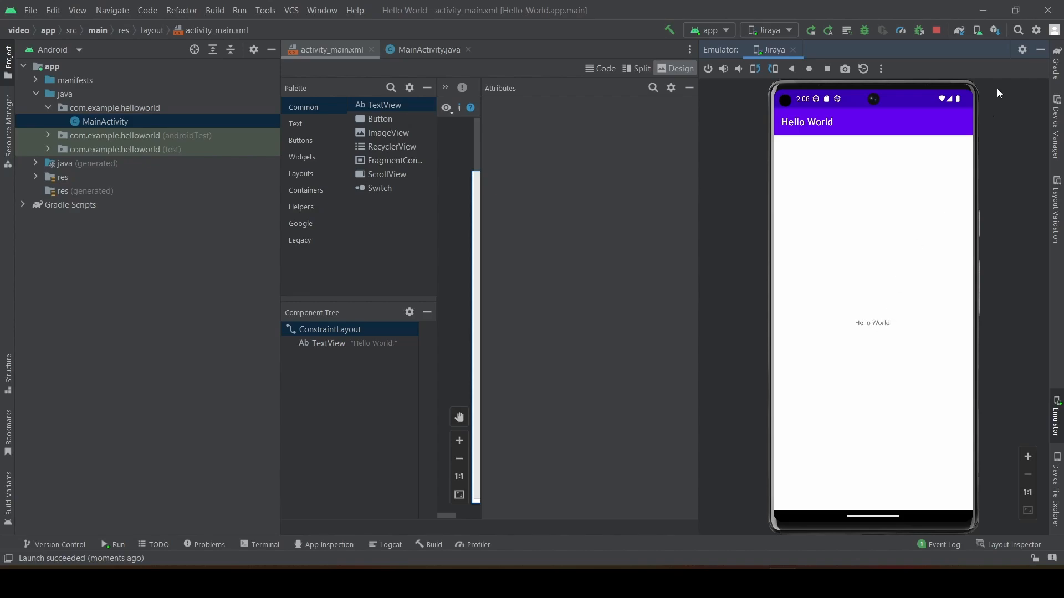
left_click(1036, 53)
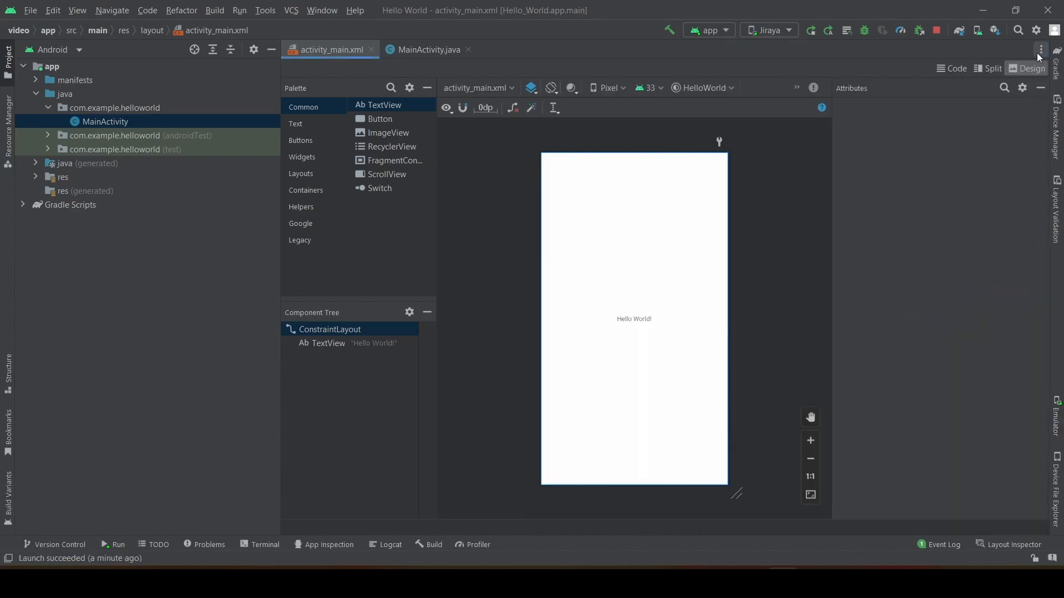
Delete the Hello World! TextView from the activity_main.xml layout and rerun the app on Jiraya, hiding the emulator after checking.
left_click(643, 323)
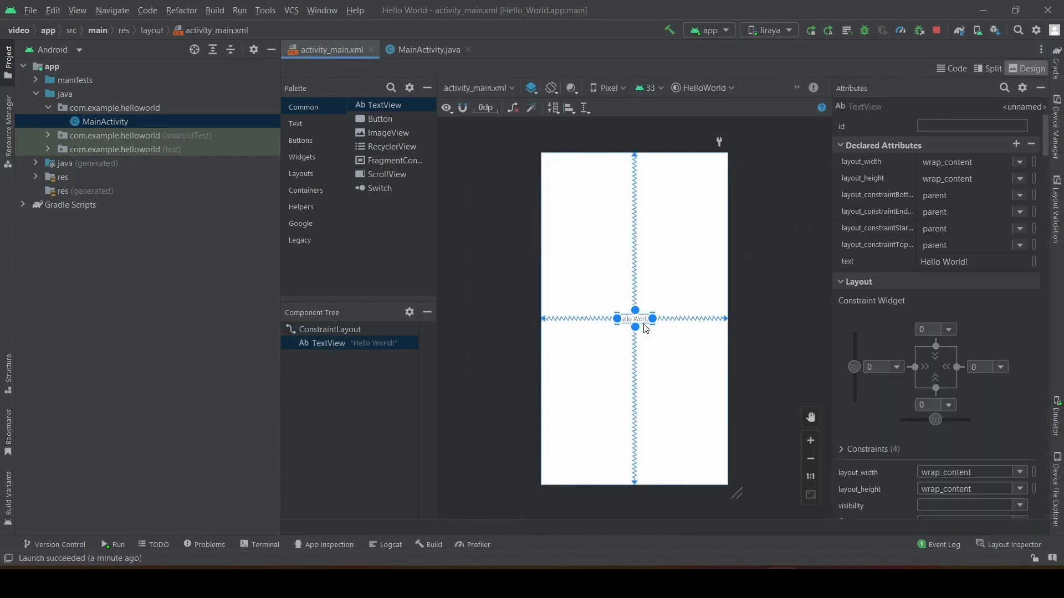
key("Delete")
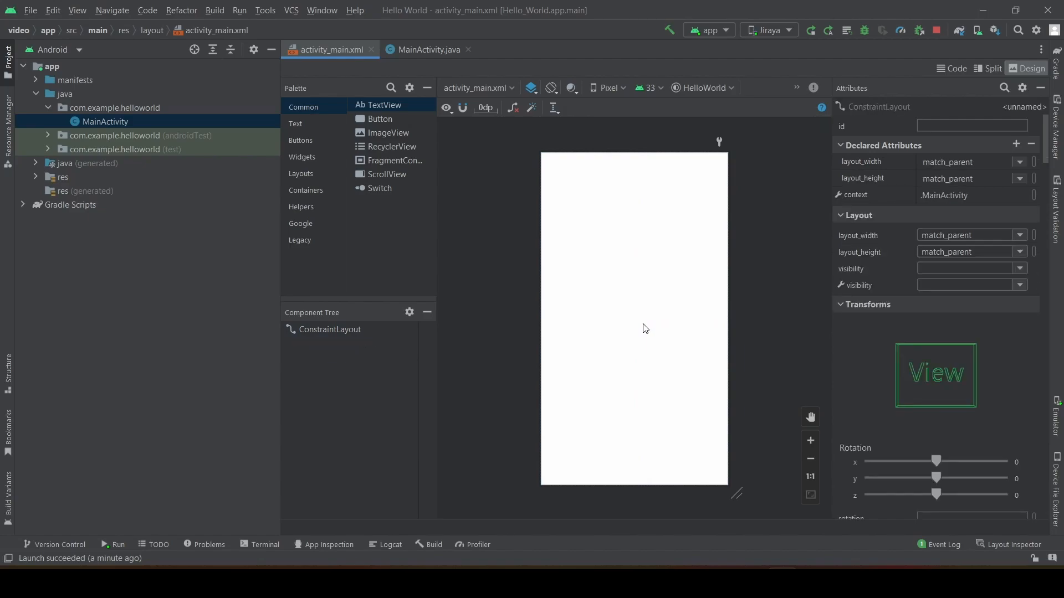
left_click(811, 35)
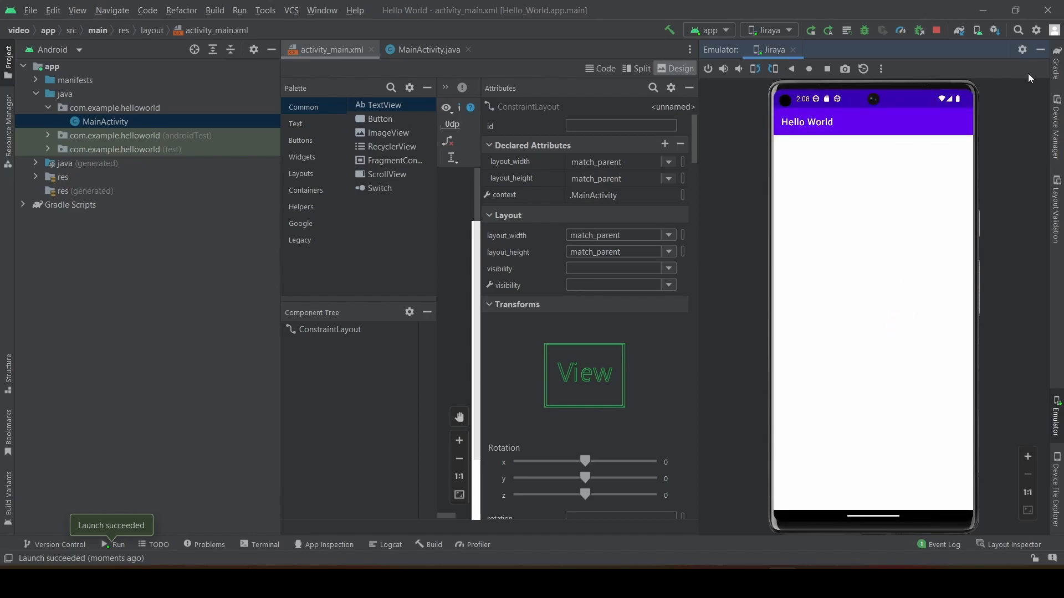
left_click(1038, 50)
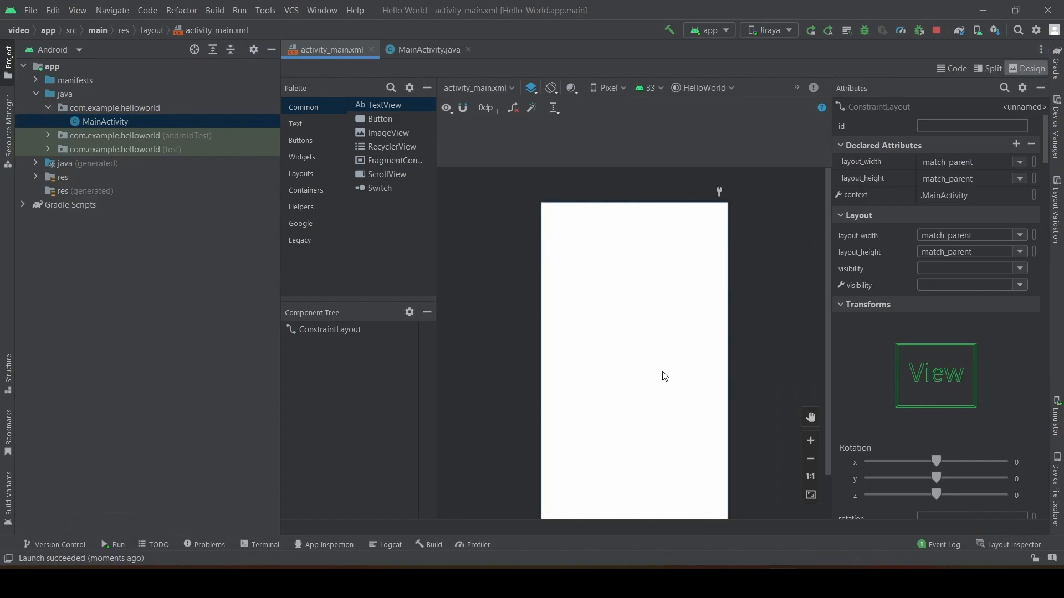